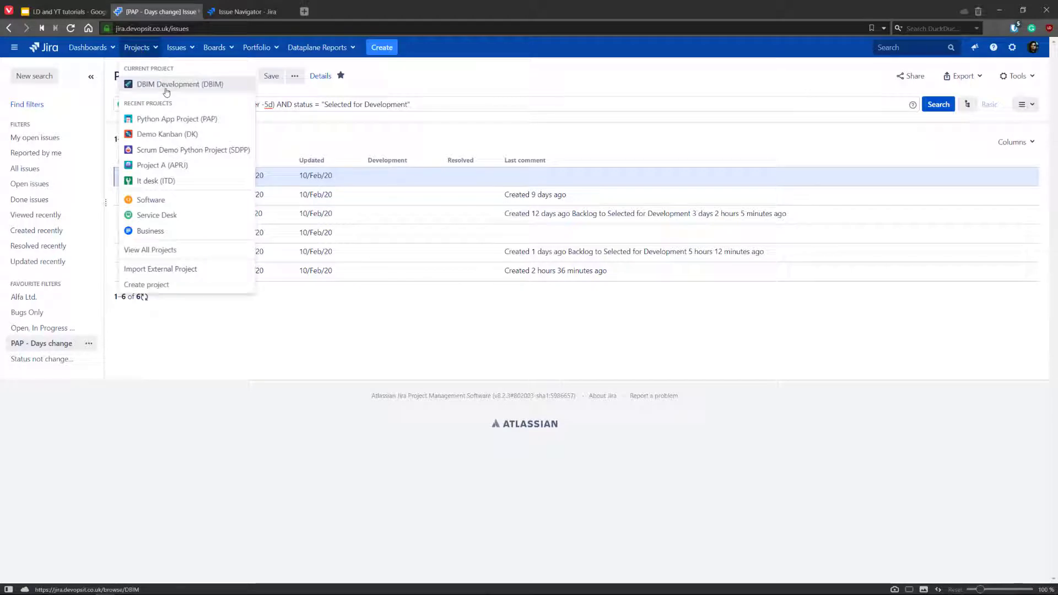
Open the Components page of the Python App Project (PAP) and enter Backend as the new component's name.
click(179, 120)
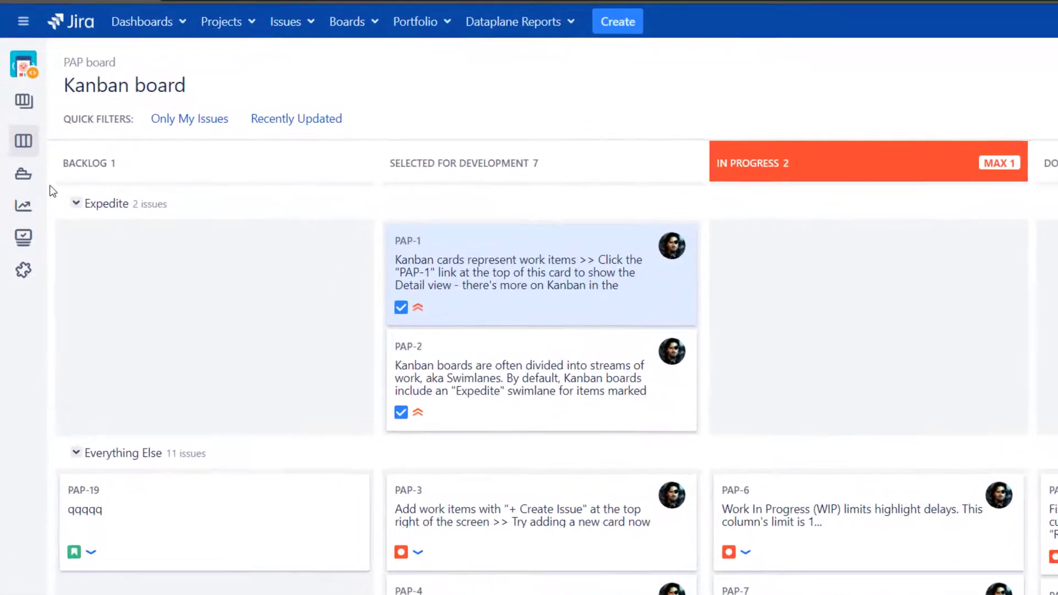
click(24, 272)
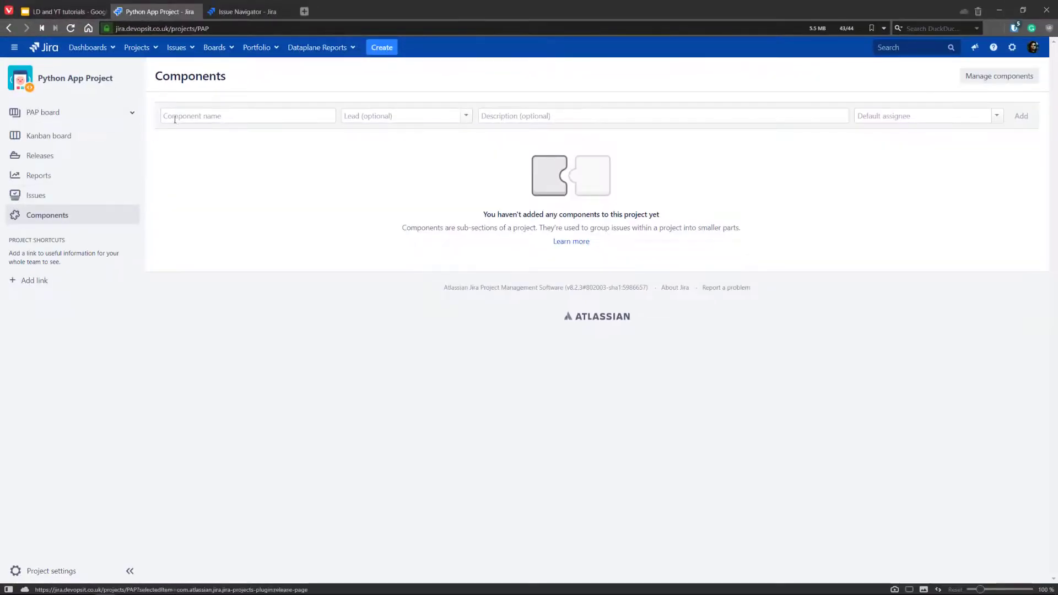
click(183, 115)
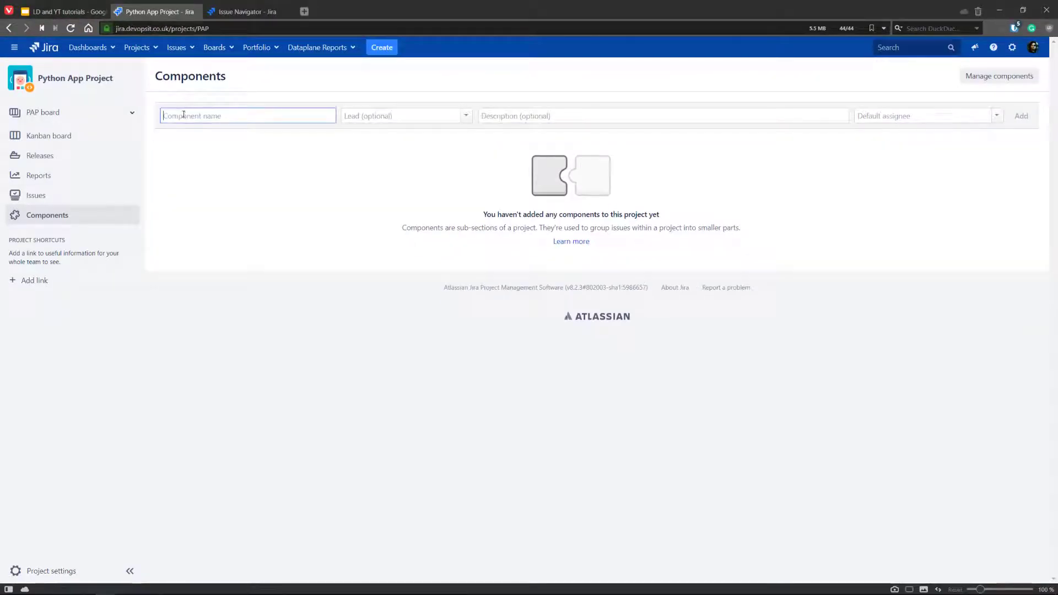
text(Backend)
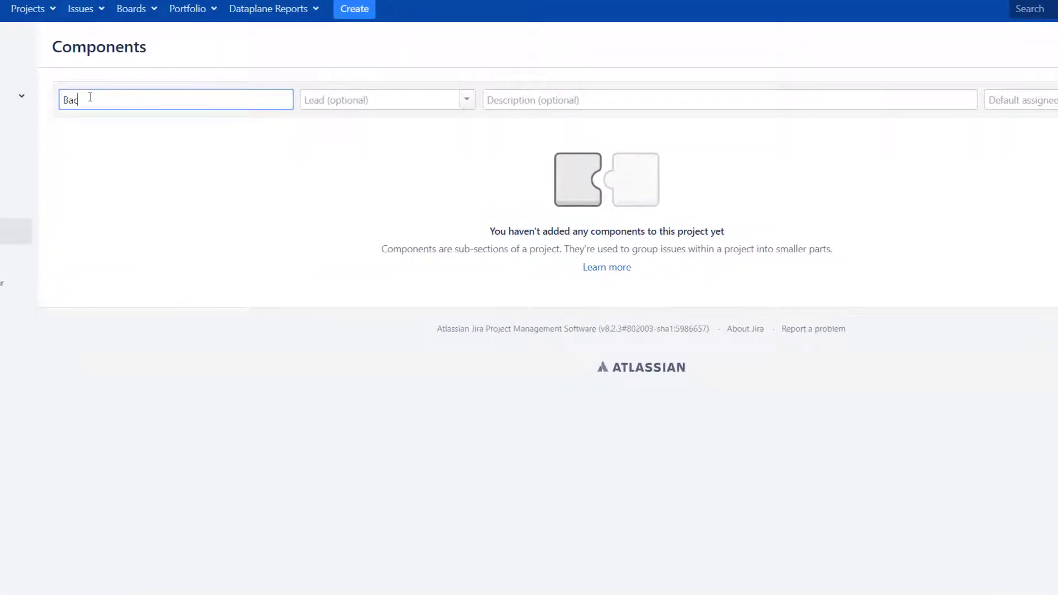
key(Tab)
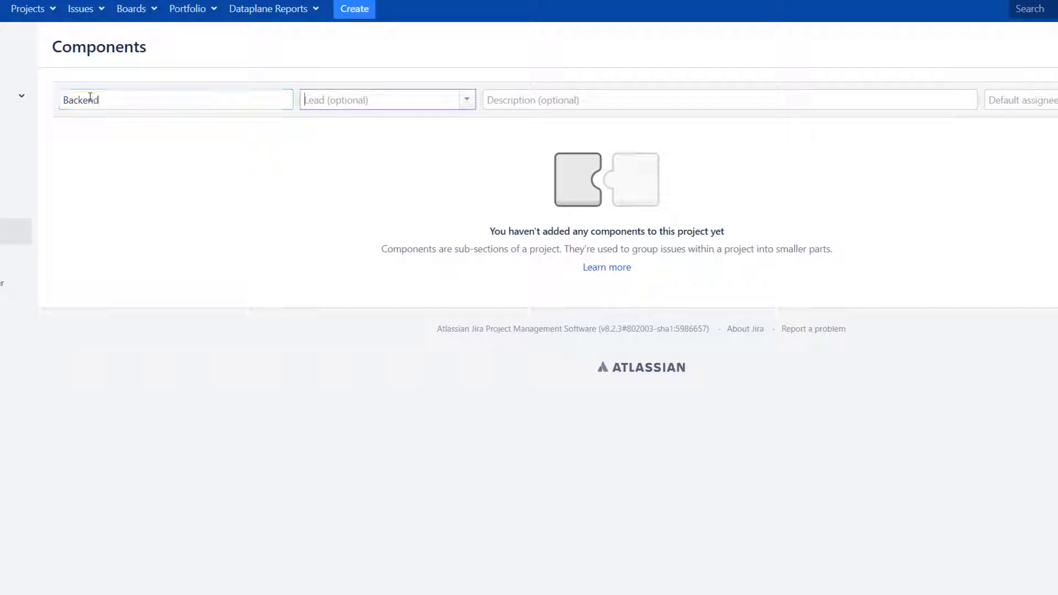
Try picking a matching user as lead of the Backend component, and clear the lead again.
click(473, 99)
click(468, 100)
click(374, 102)
click(548, 106)
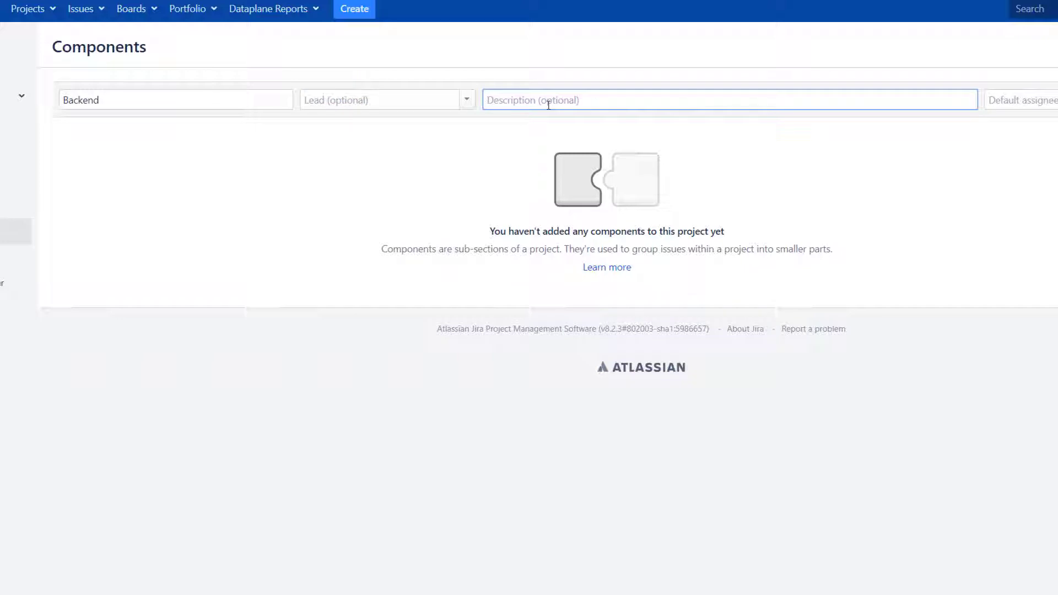
click(402, 99)
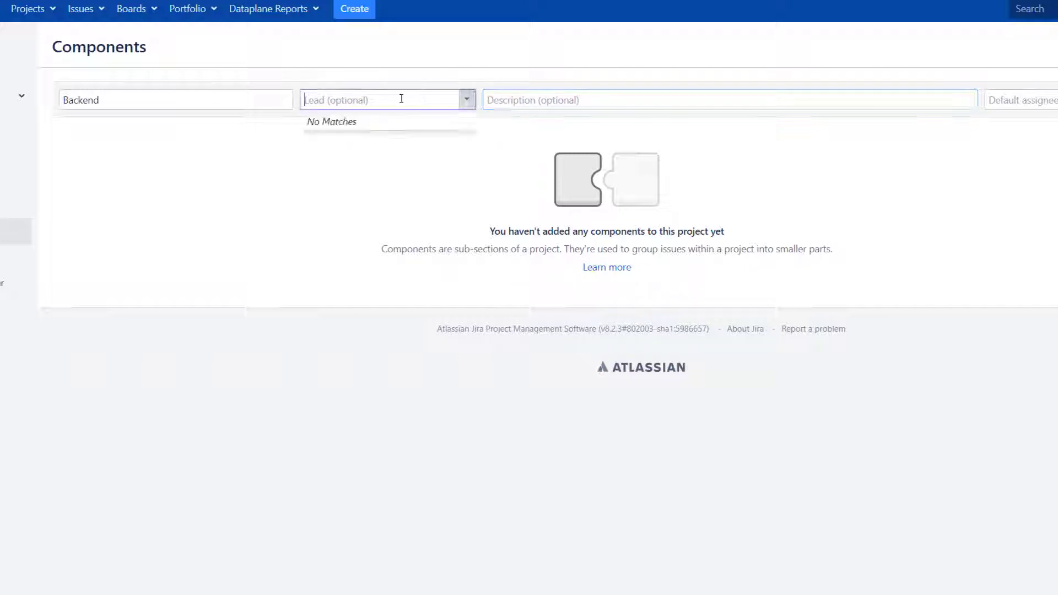
text(mi)
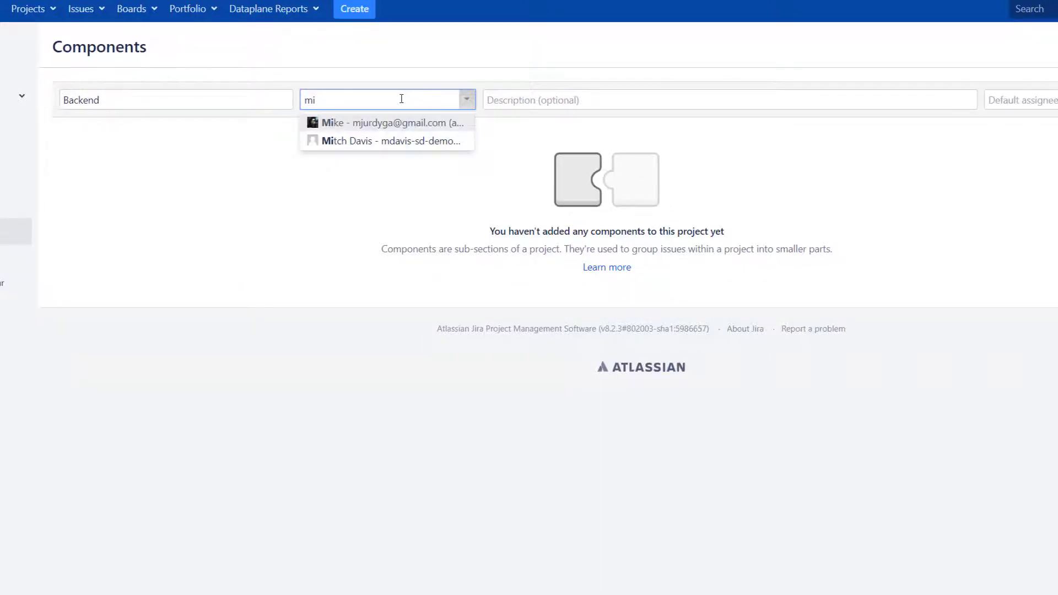
key(Return)
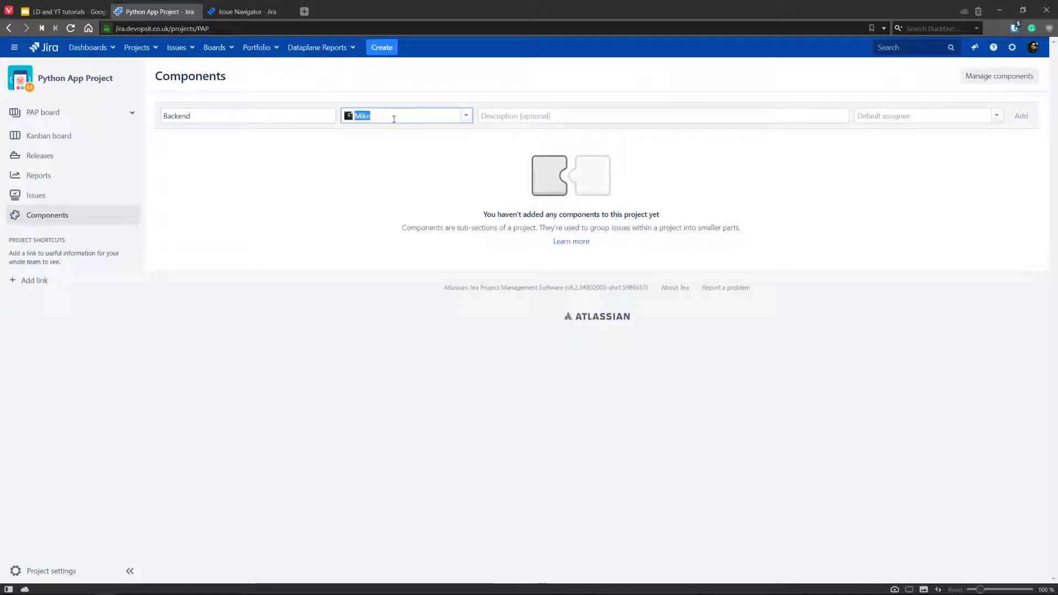
click(467, 117)
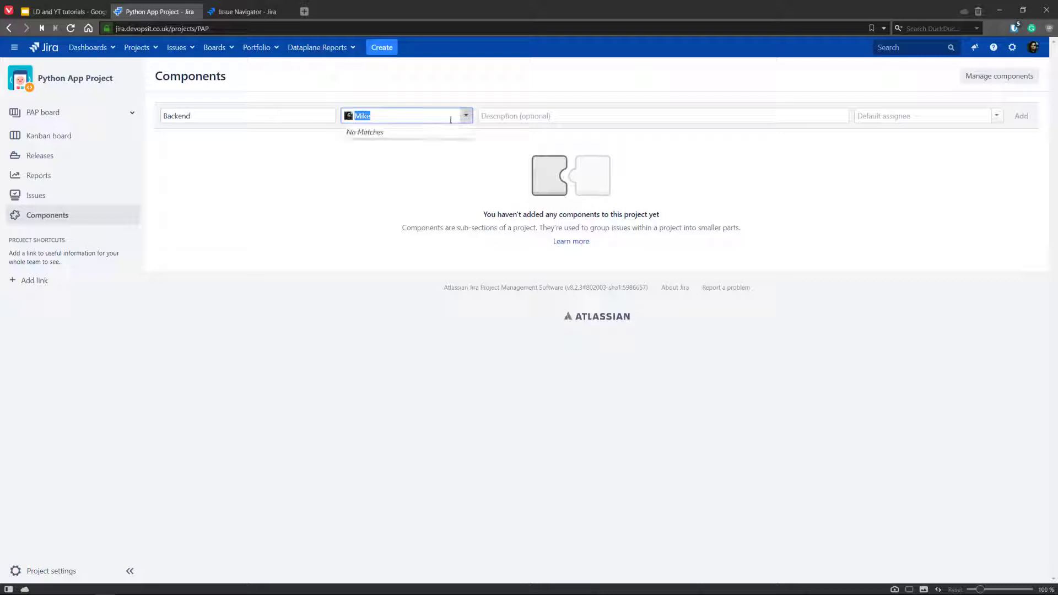
key(BackSpace)
Leave the description empty and add the Backend component with Component lead as its default assignee.
click(613, 116)
click(915, 115)
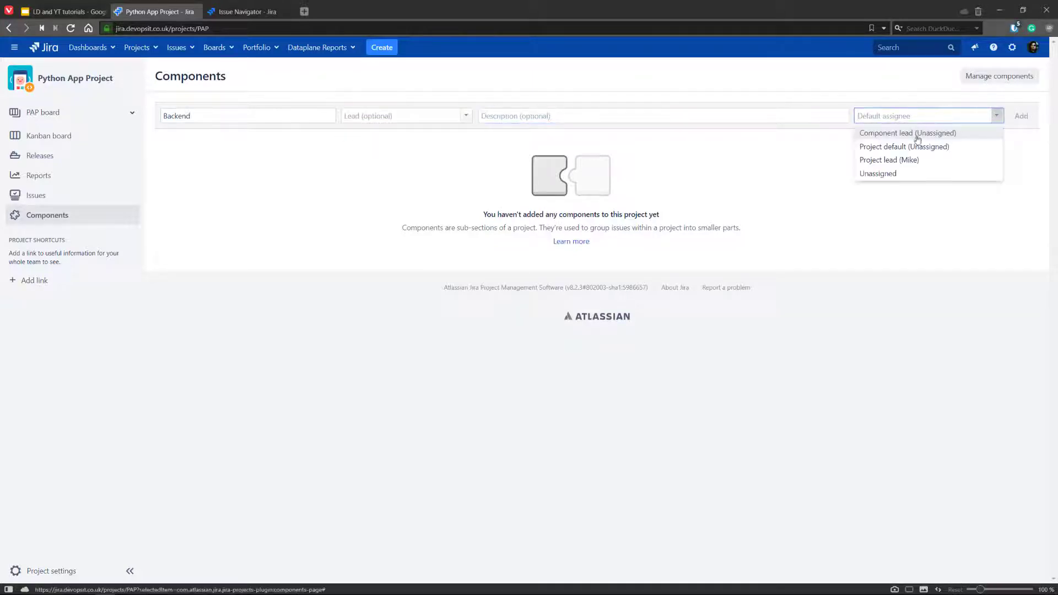
click(913, 174)
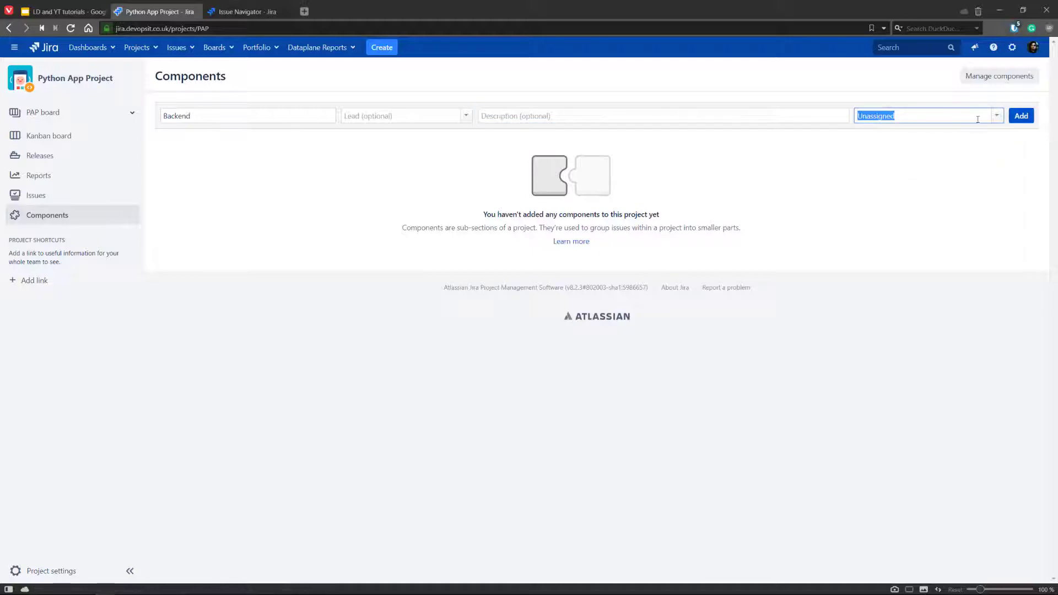
click(998, 118)
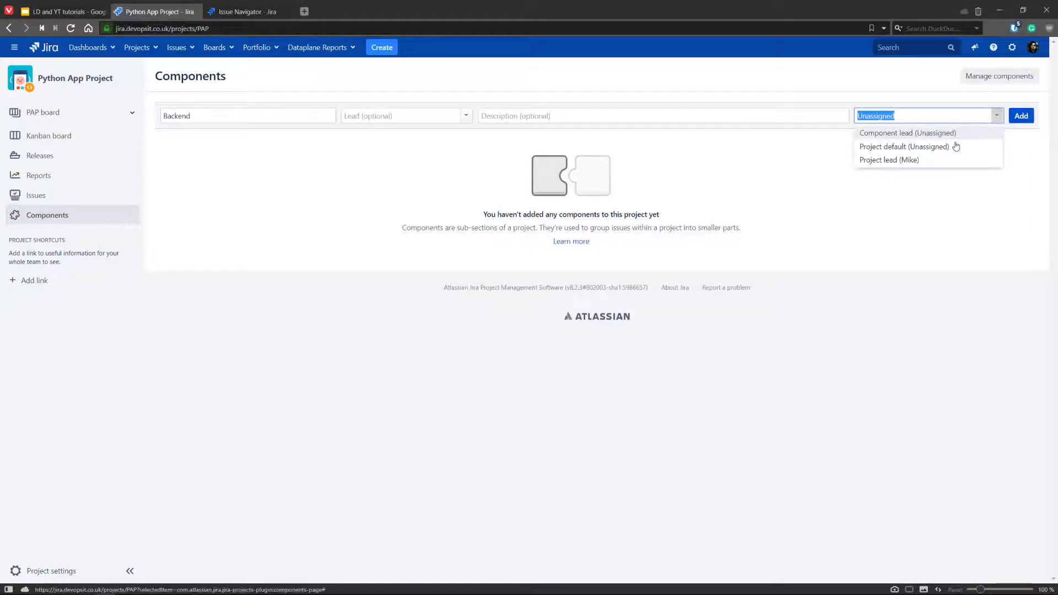
click(1028, 157)
click(997, 117)
click(923, 163)
click(998, 116)
click(914, 133)
click(1022, 116)
Add a second component named Frontend without lead or description, with the default assignee Unassigned.
click(201, 138)
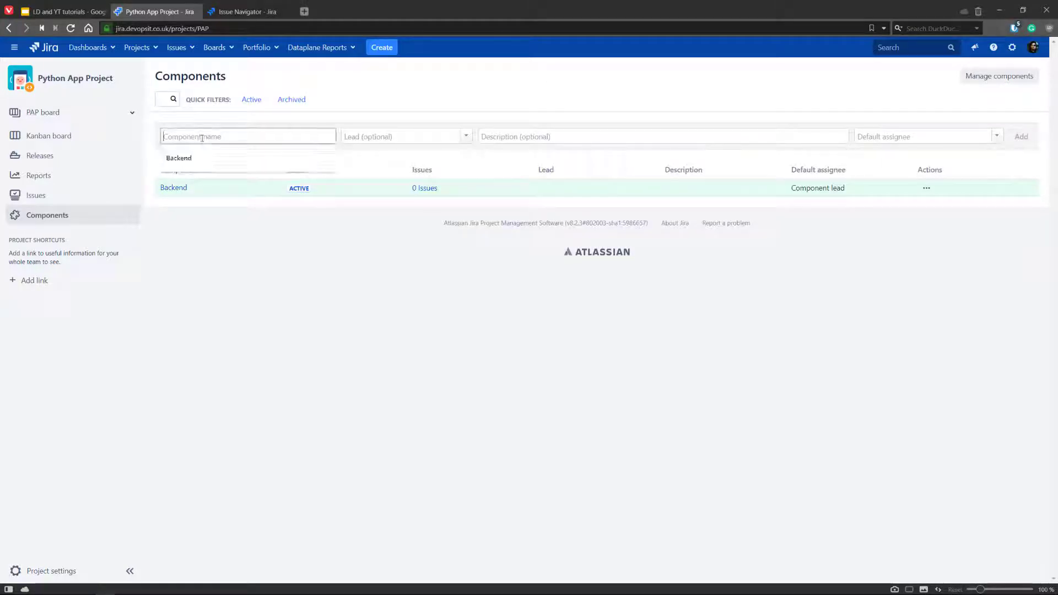
text(Frontend)
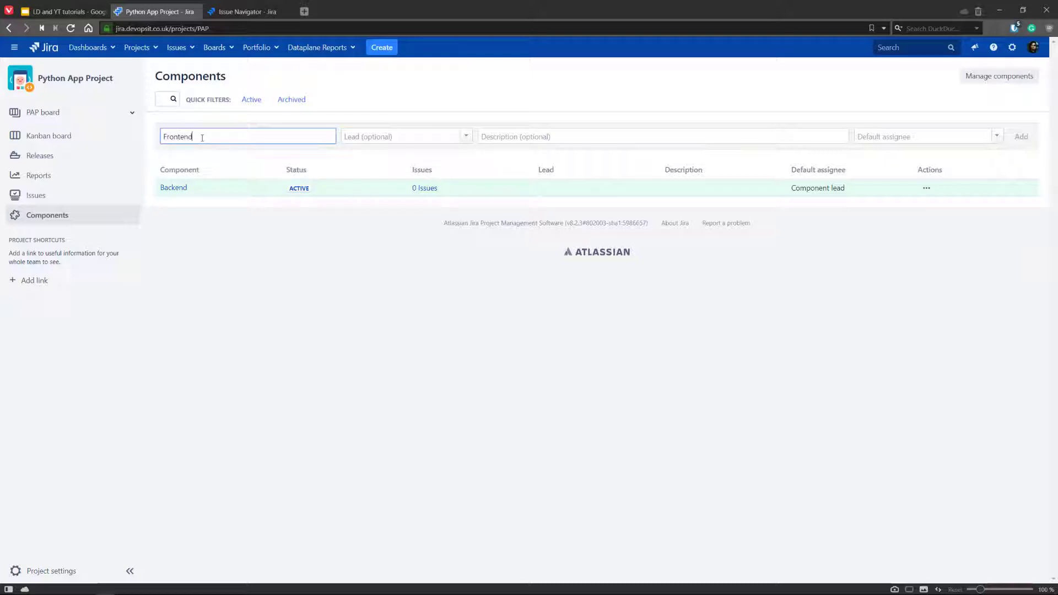
key(Tab)
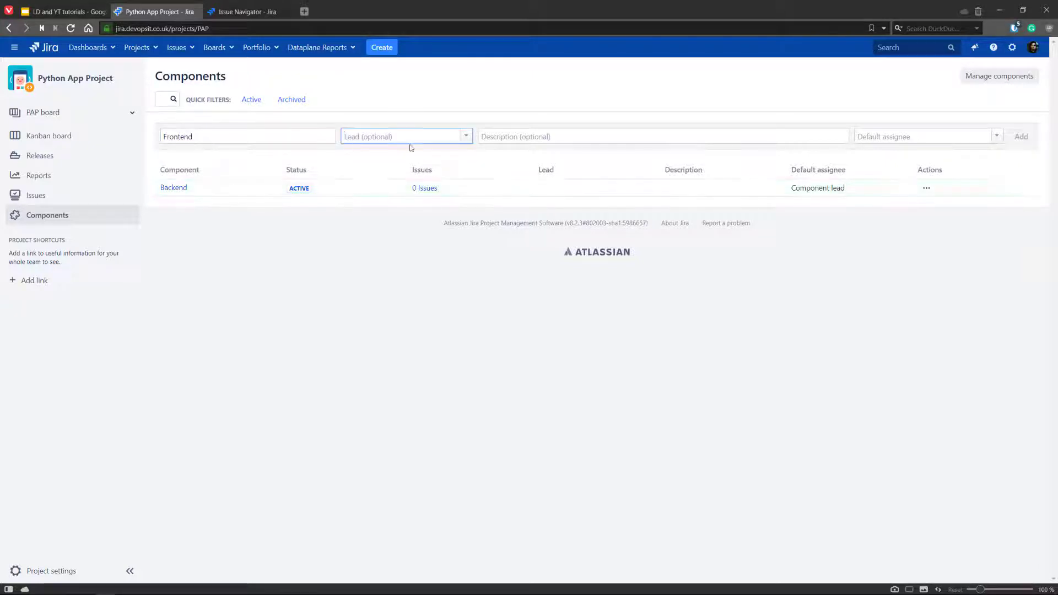
click(503, 137)
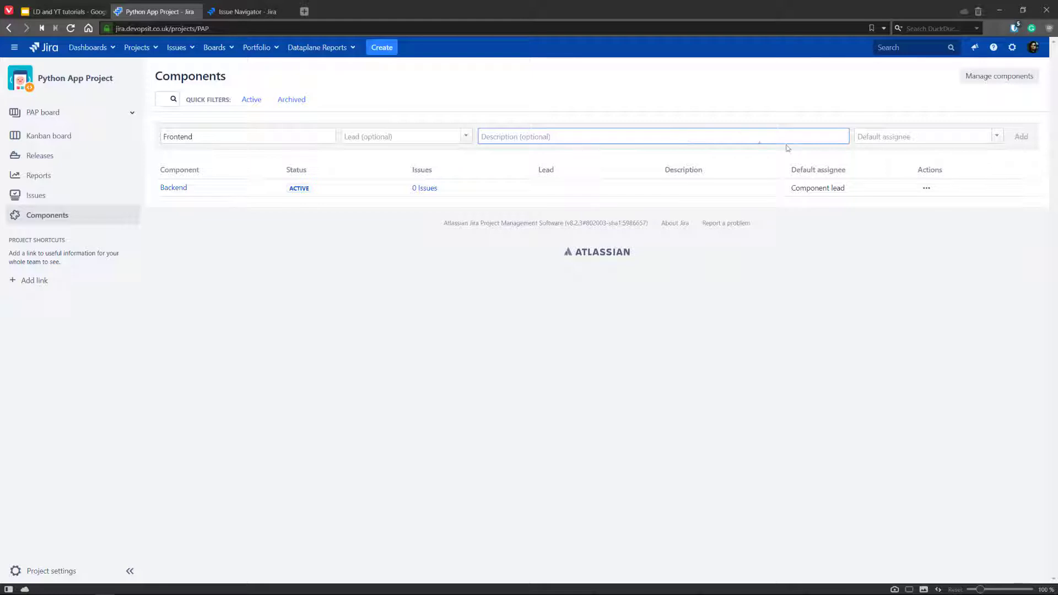
click(937, 136)
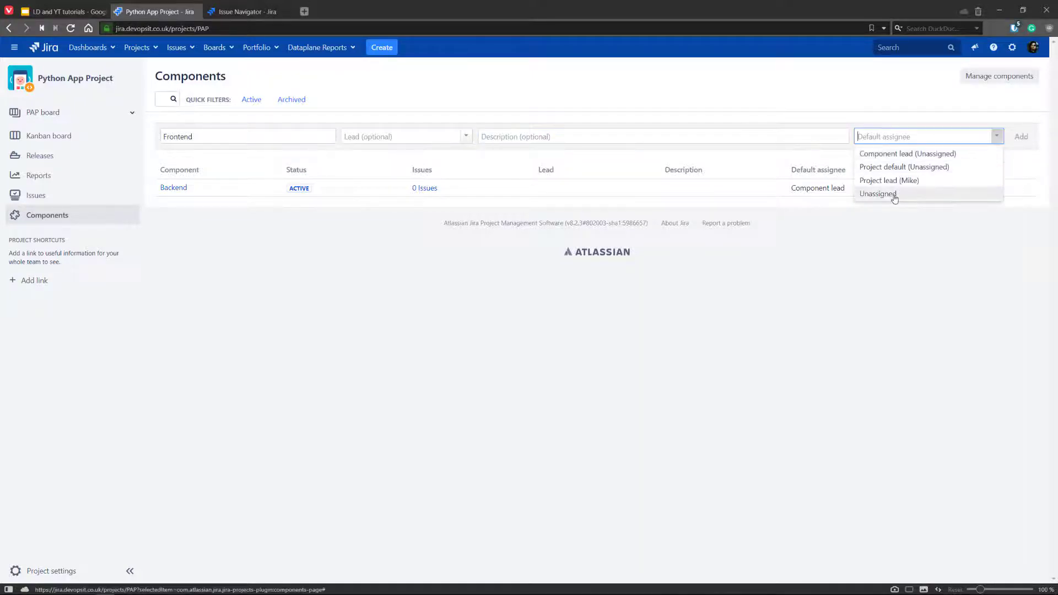
click(894, 195)
click(1022, 137)
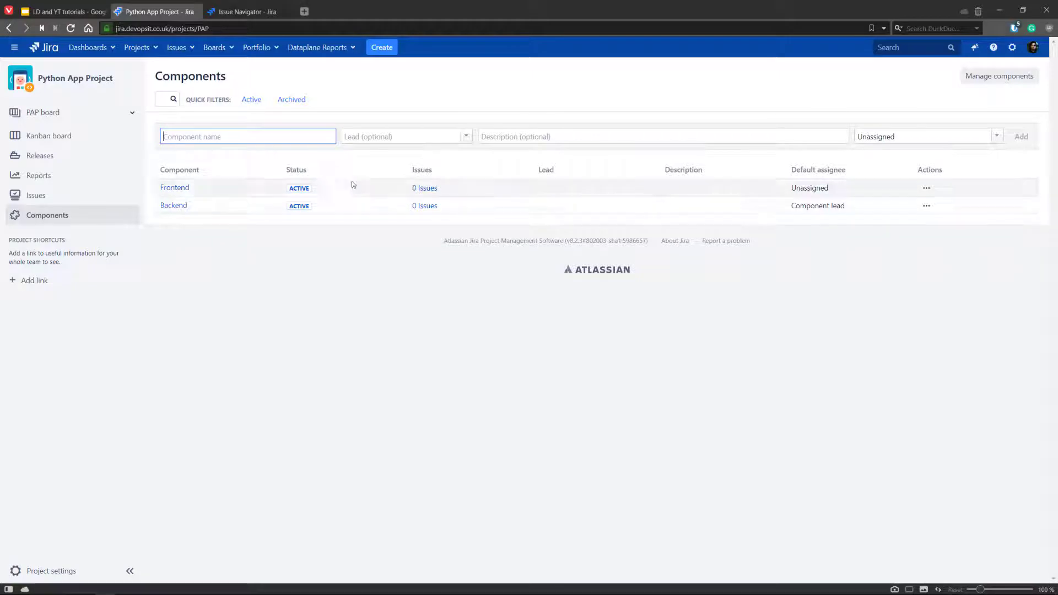
From the project's Kanban board, start a new Story with the summary "aaa" and fill in the ID number field.
click(65, 136)
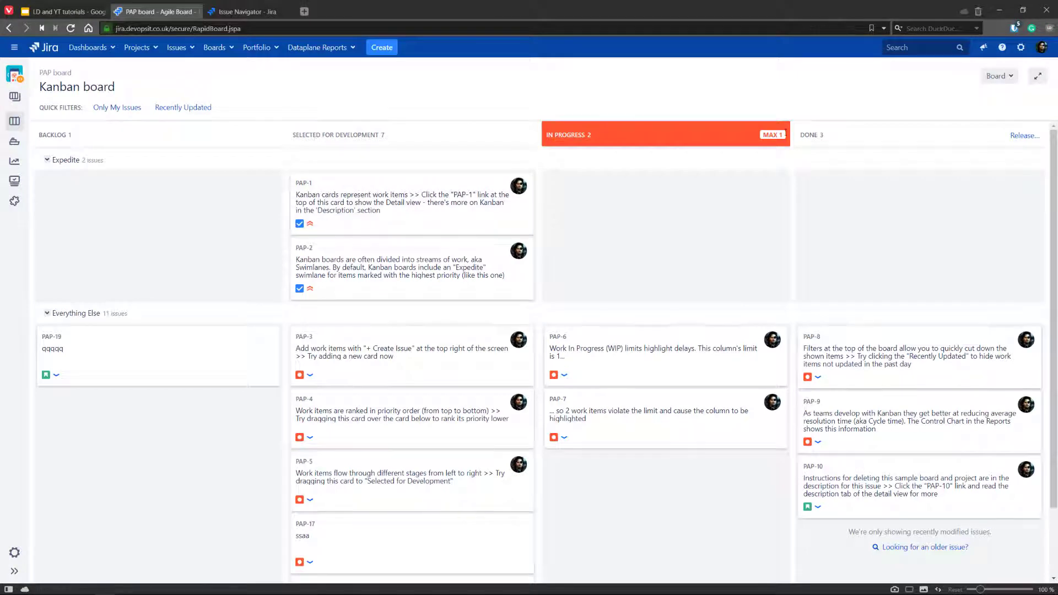
click(381, 47)
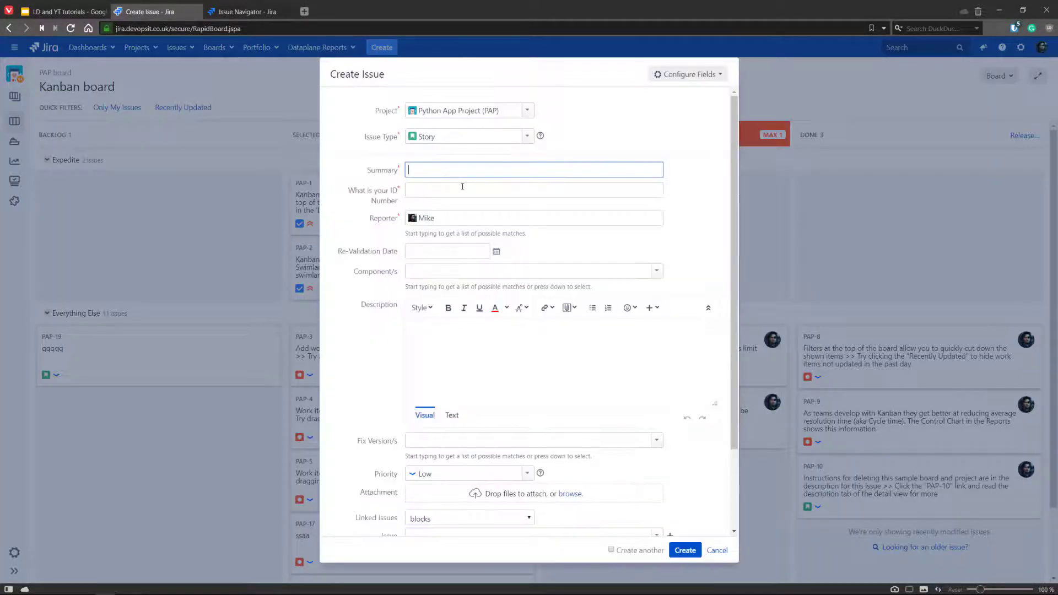
text(aaa)
click(436, 194)
text(aaa)
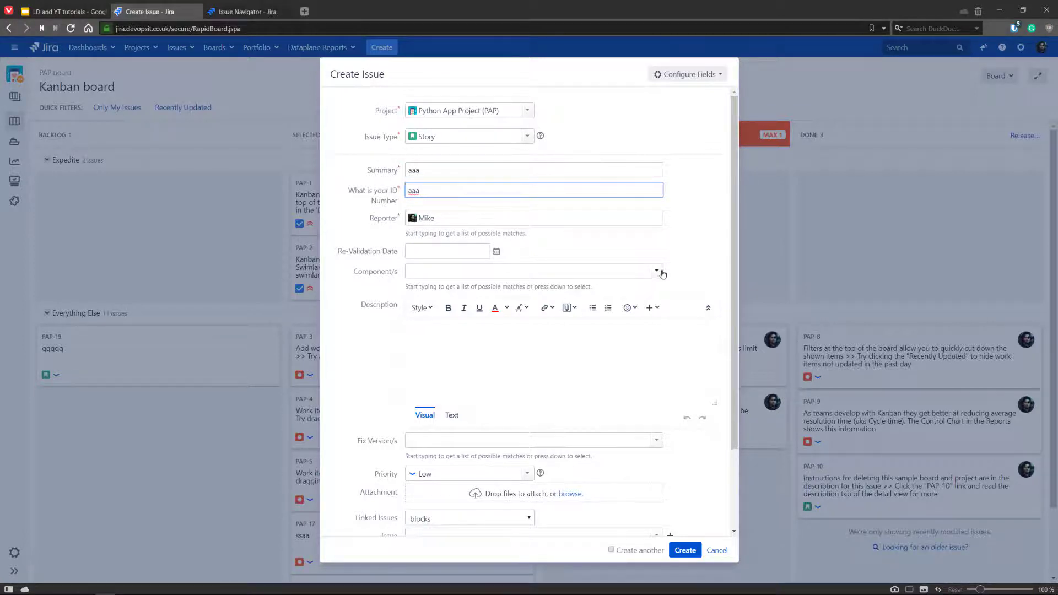
Switch the Create Issue form to custom fields and include the Component/s field.
click(707, 80)
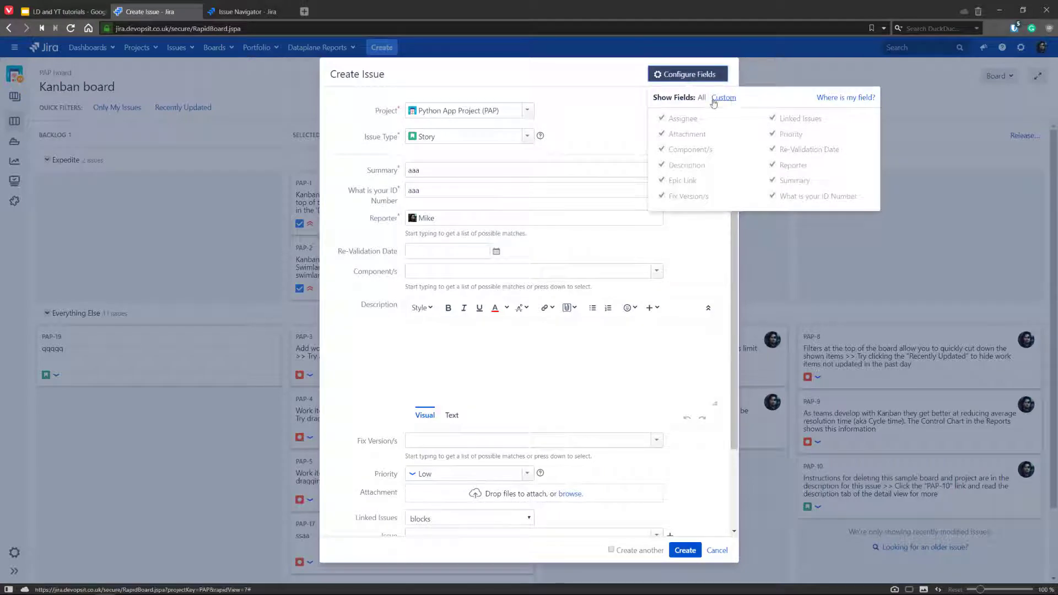
click(724, 97)
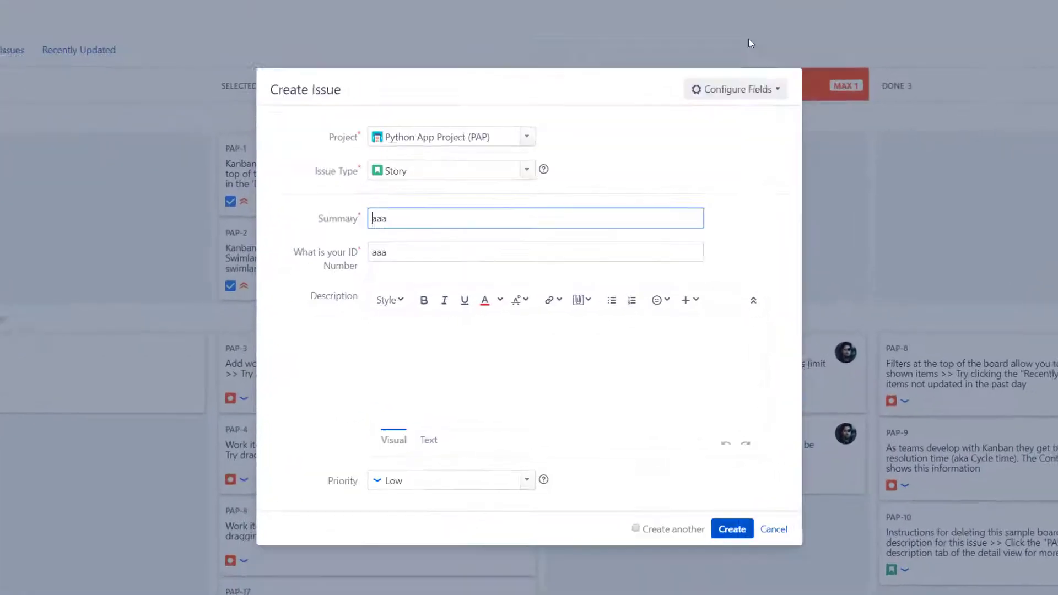
click(743, 182)
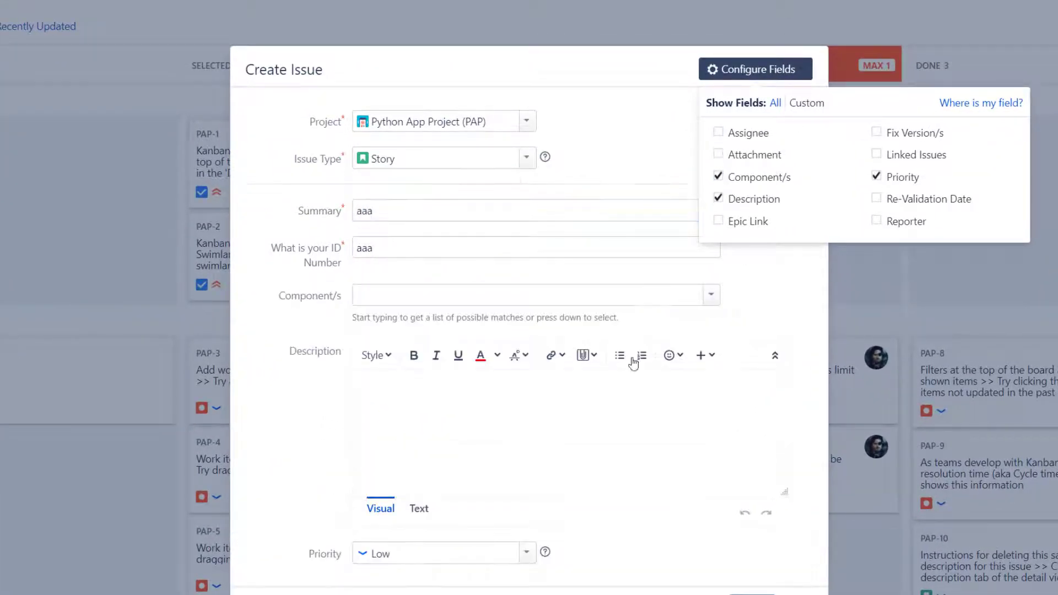
Assign both the Backend and Frontend components to the new issue.
click(411, 299)
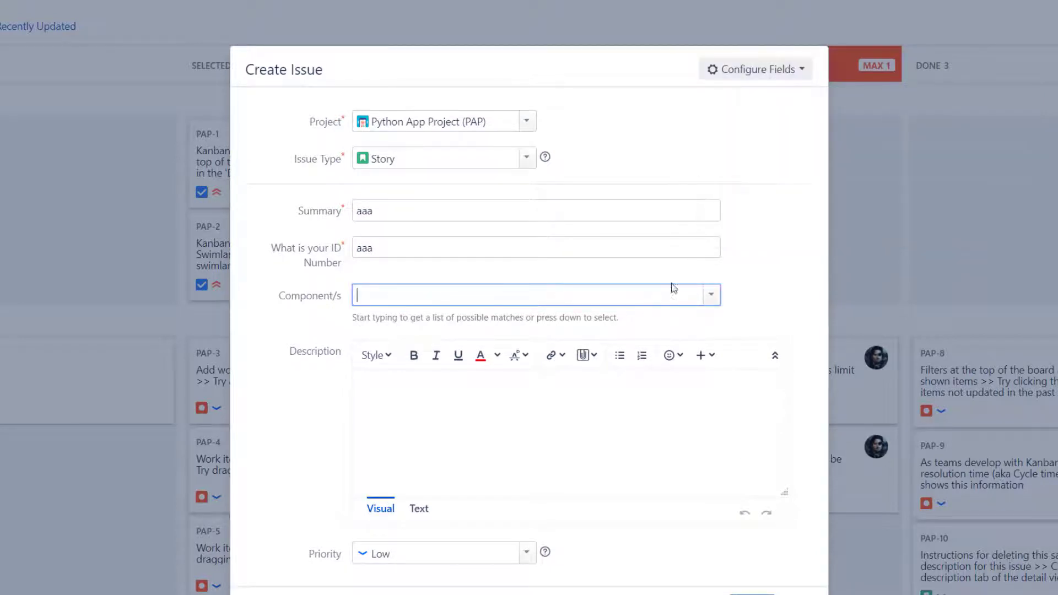
click(711, 295)
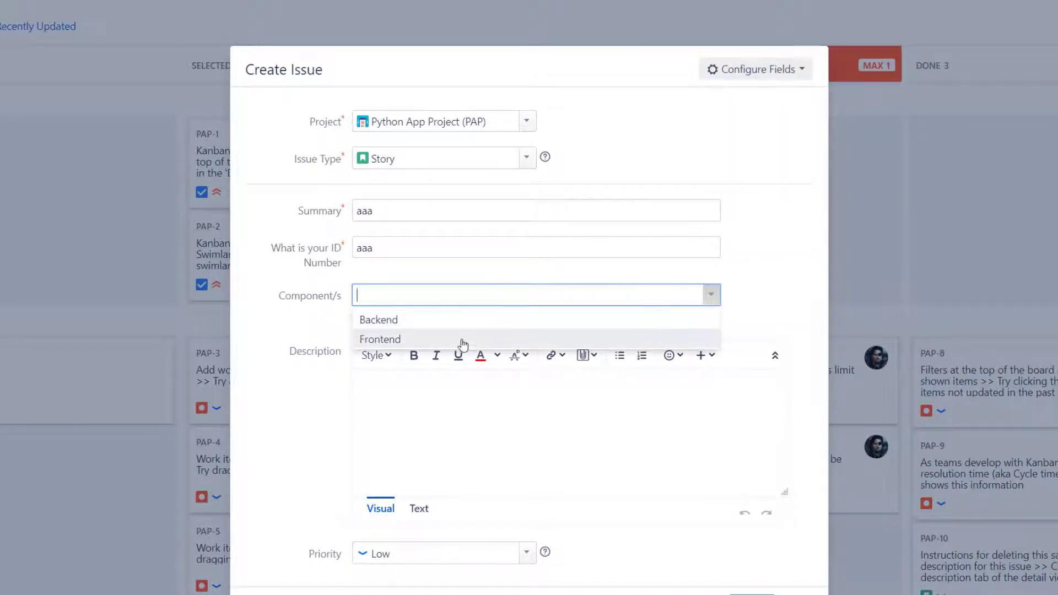
click(381, 325)
click(714, 295)
click(469, 320)
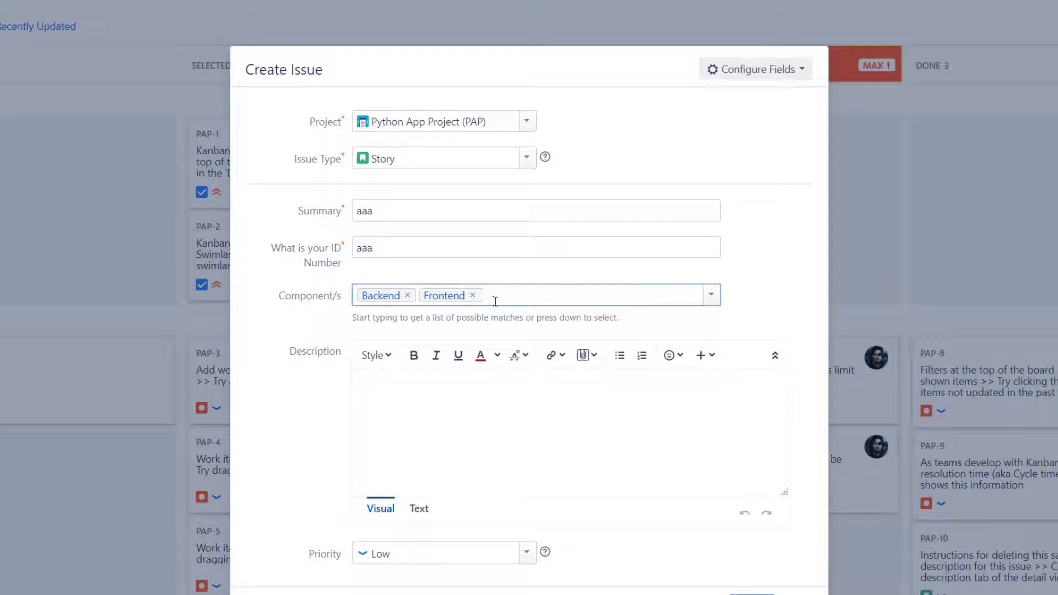
Try entering a new component named demo in the issue's Component/s field, and clear the entry.
text(dem)
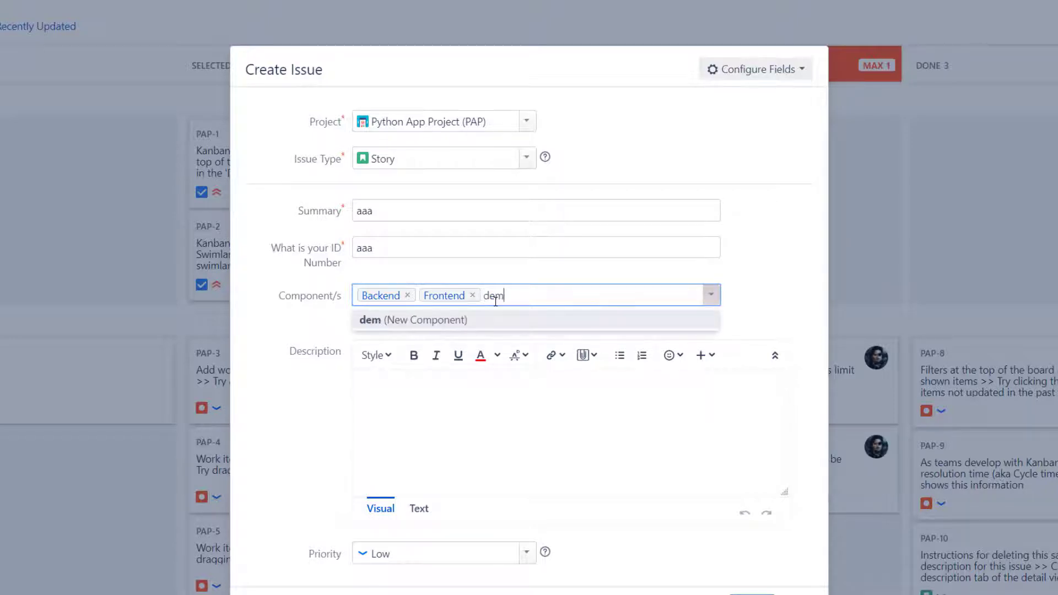
text(o)
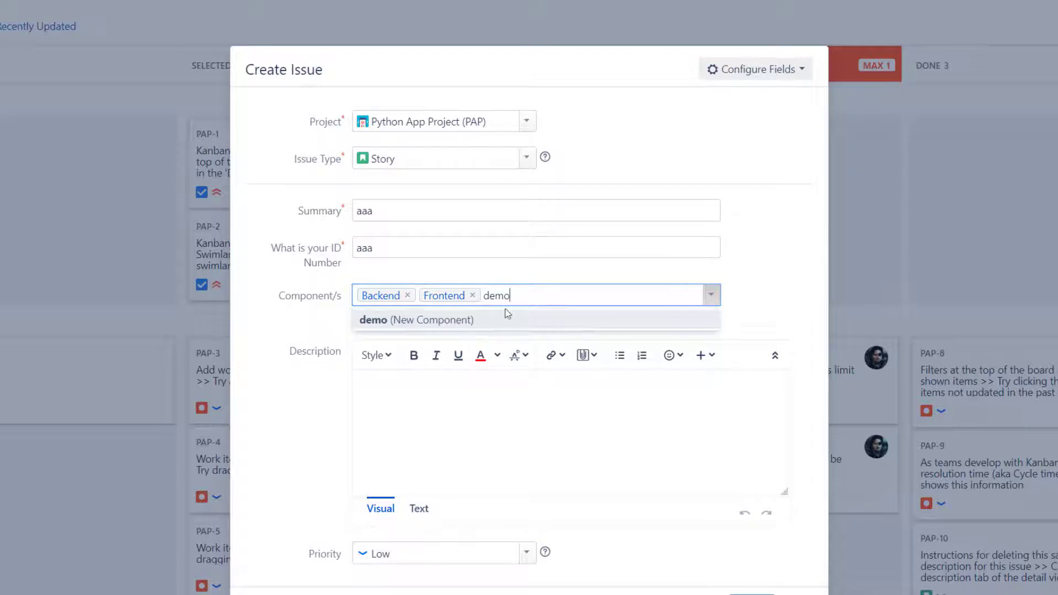
key(BackSpace)
key(BackSpace)
key(BackSpace)
key(BackSpace)
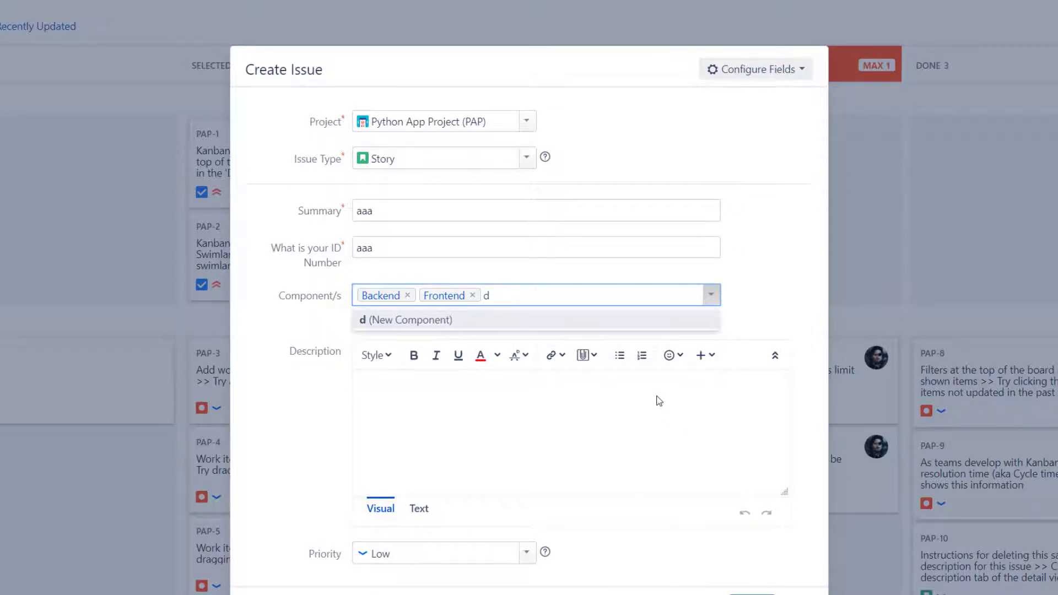
Submit the issue, replacing the ID number entry with a numeric value to create it.
click(751, 592)
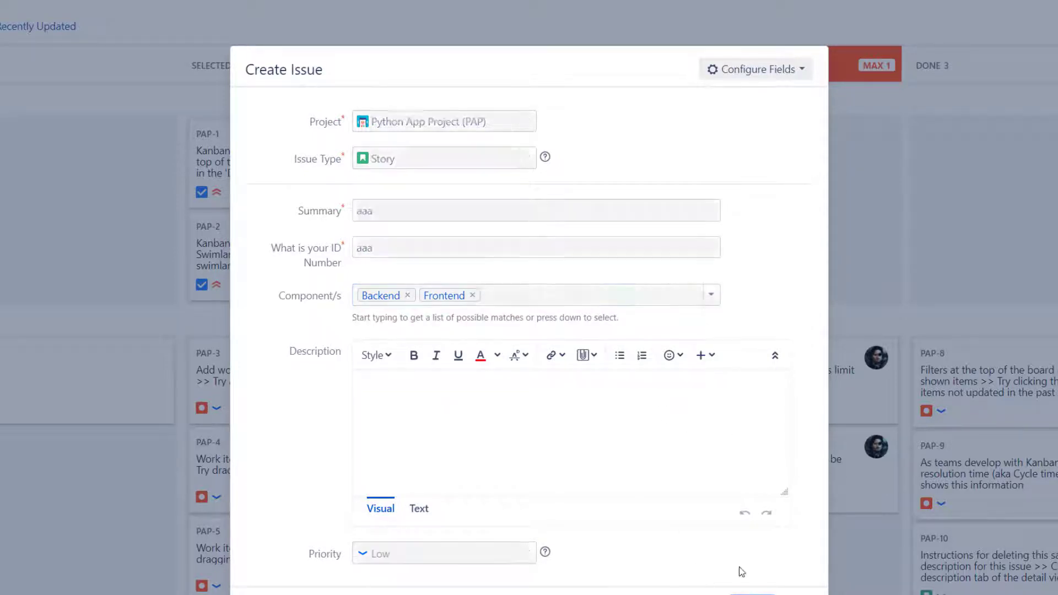
key(ctrl+a)
text(1111)
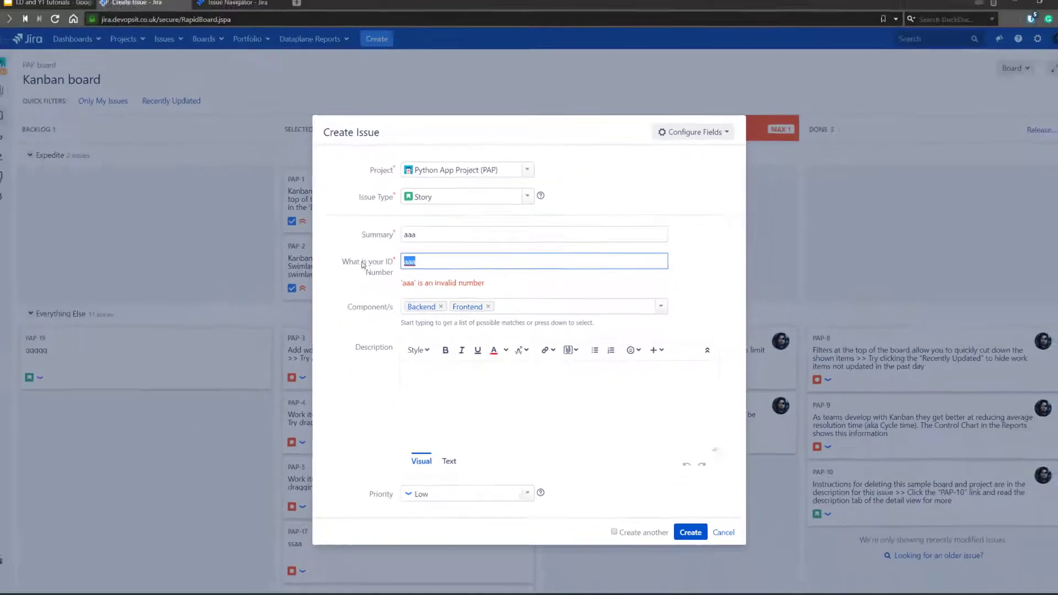
click(685, 524)
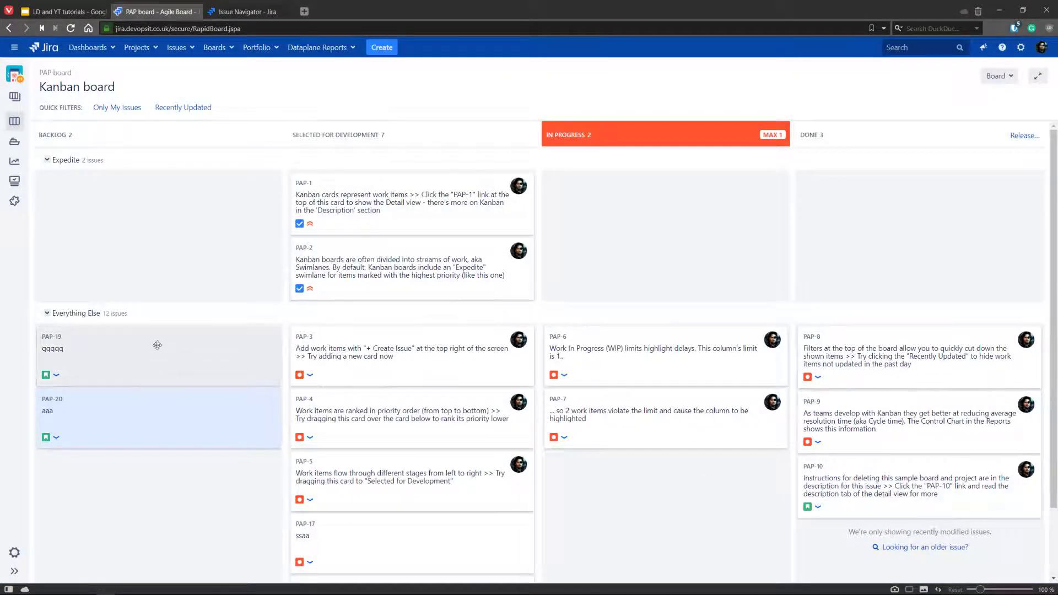
Open the newly created issue PAP-20 on the Kanban board and review its details, including the Component/s field.
click(15, 98)
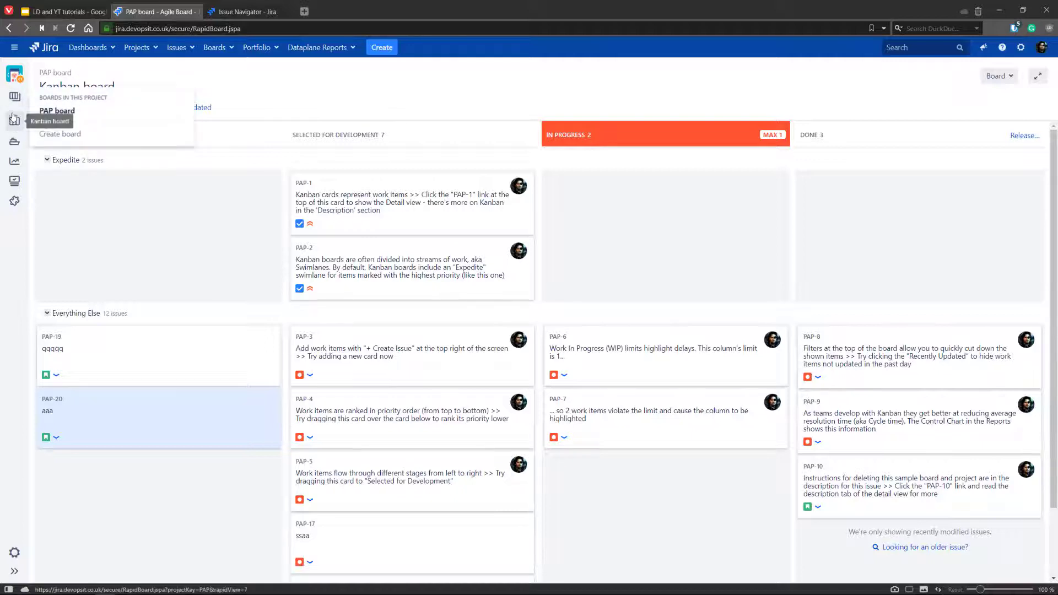
click(91, 403)
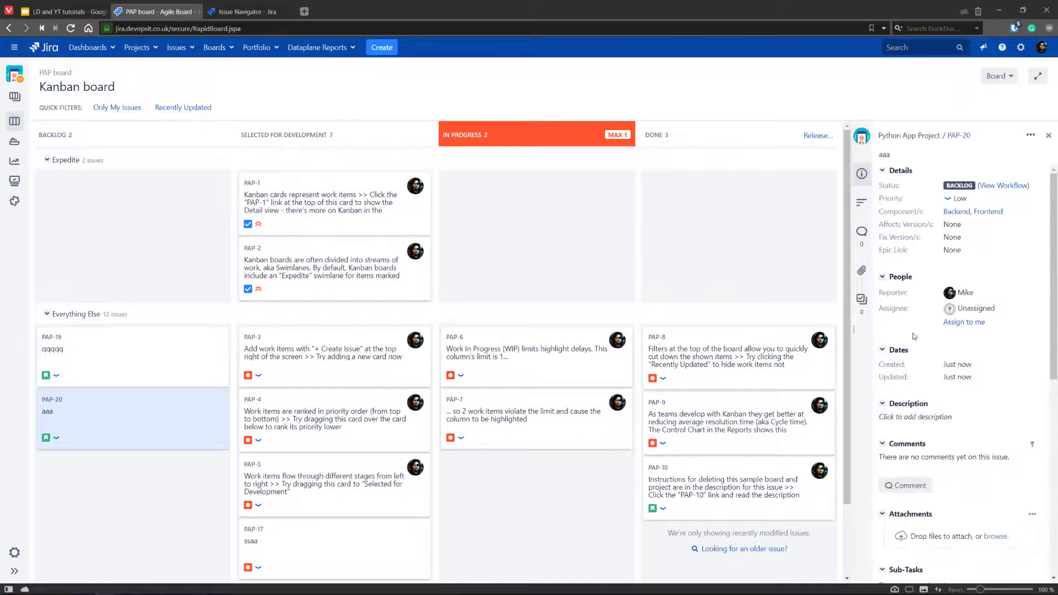
scroll(925, 345, down, 2)
scroll(925, 344, down, 1)
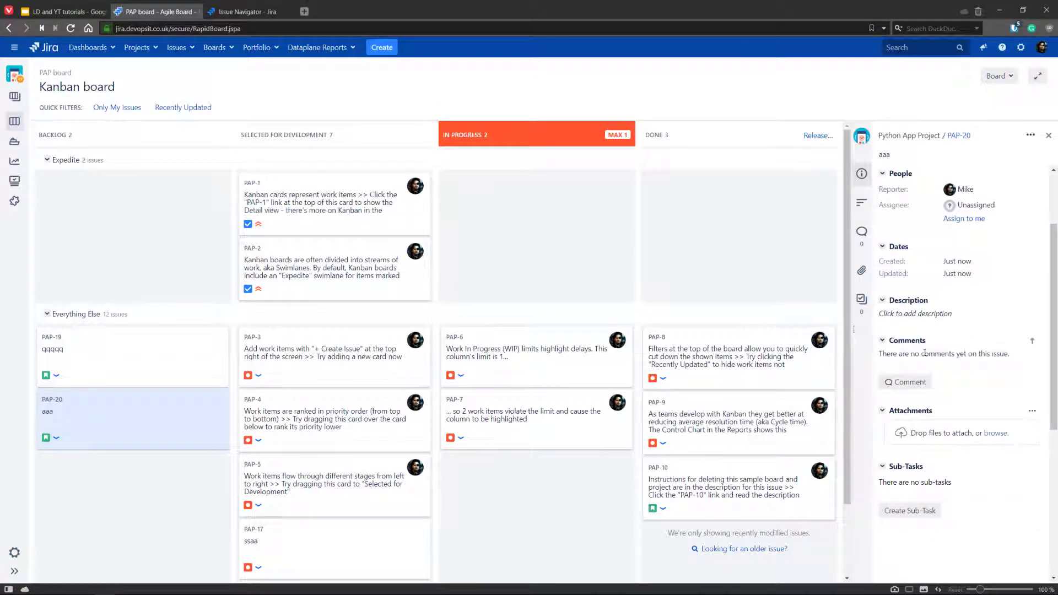
scroll(983, 243, up, 4)
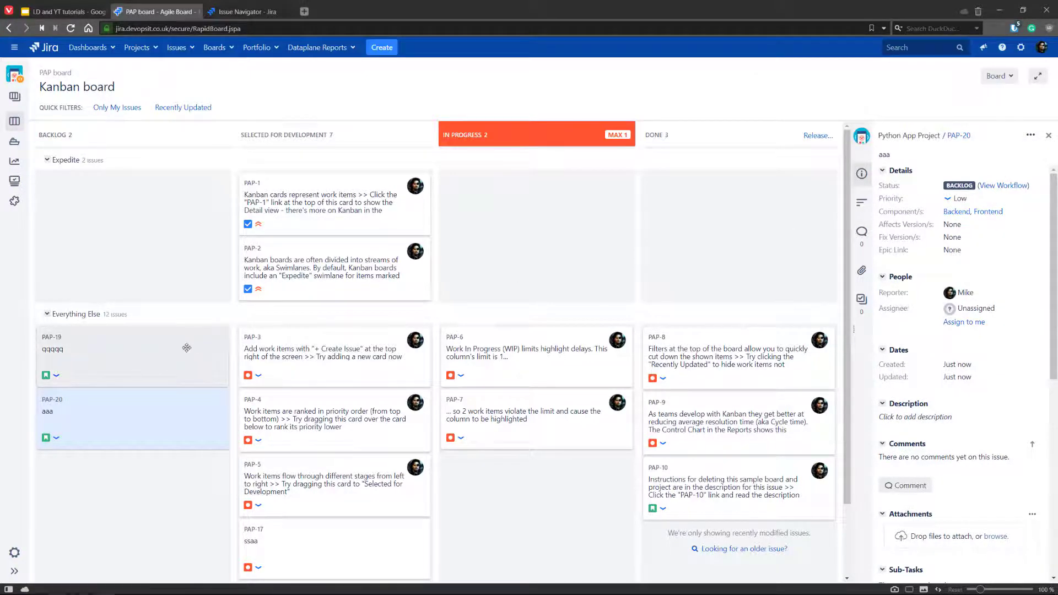
Assign the Backend component to backlog issue PAP-19.
click(158, 358)
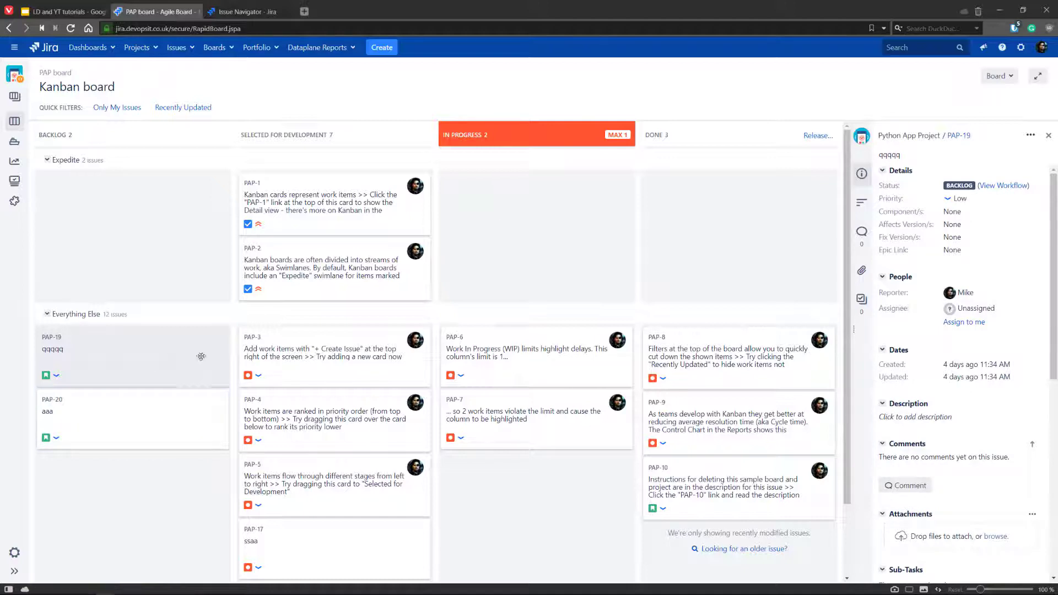
click(960, 212)
click(1028, 214)
click(959, 226)
click(1010, 225)
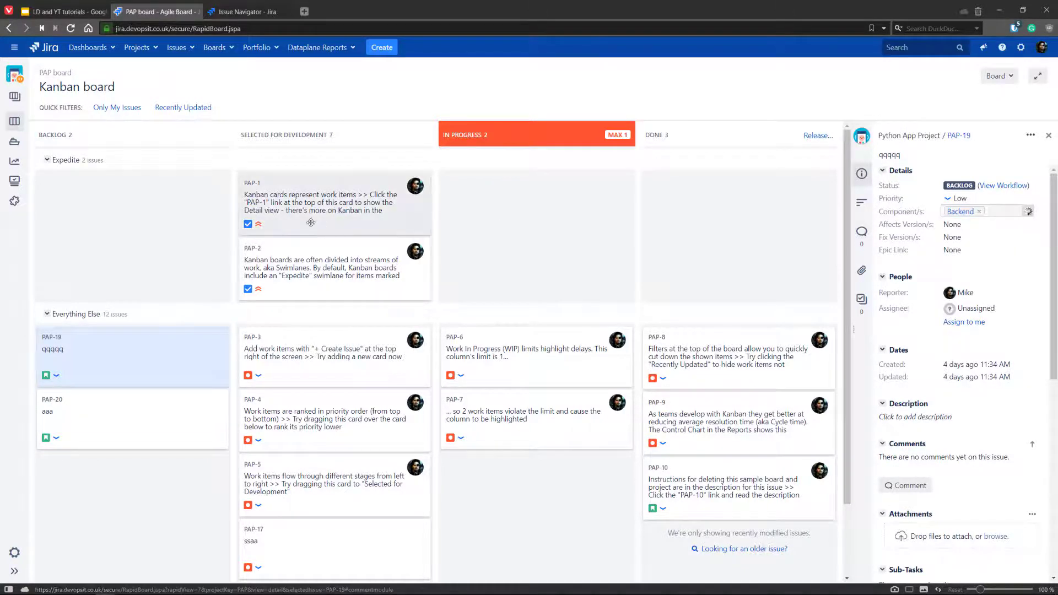
Try to assign the Backend component to issue PAP-1.
click(320, 229)
click(1003, 256)
click(1027, 254)
click(950, 270)
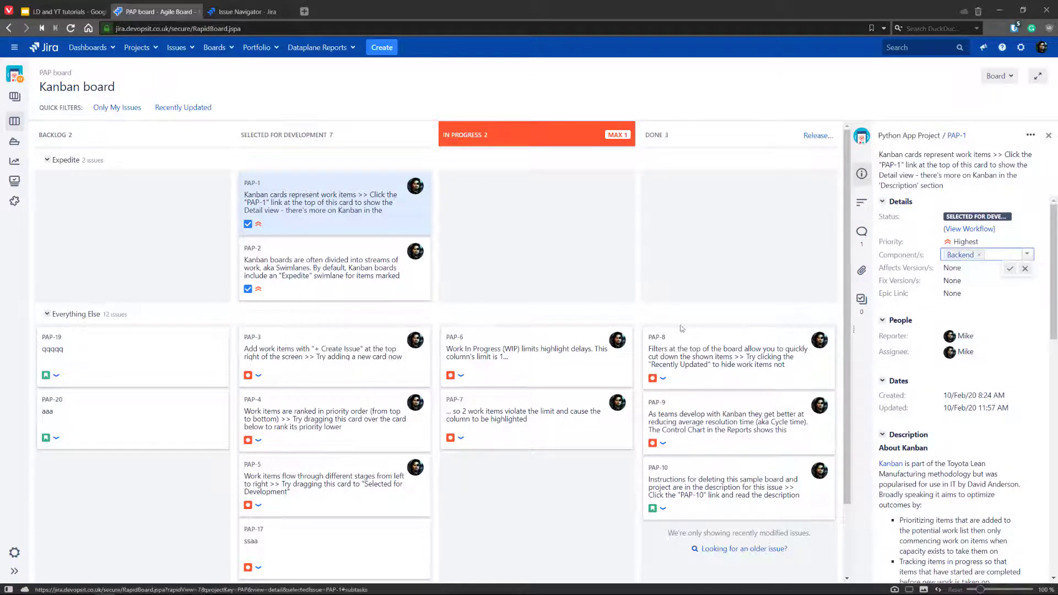
Assign the Backend component to issue PAP-2 and save the change.
click(329, 258)
click(978, 266)
click(1027, 265)
click(980, 281)
click(1013, 282)
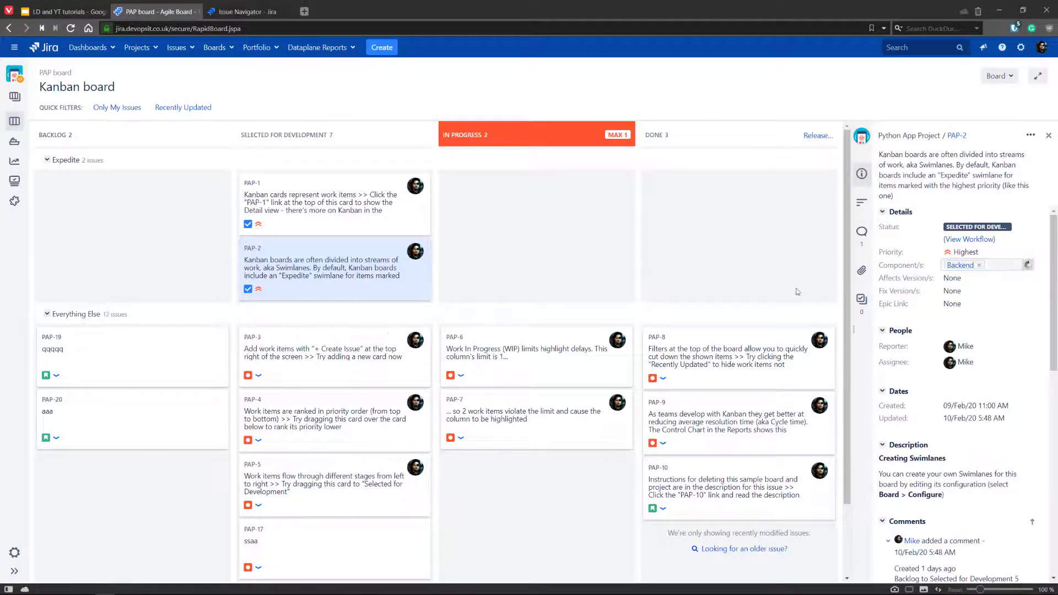
Assign the Frontend component to issue PAP-18 in the Selected for Development column.
click(328, 349)
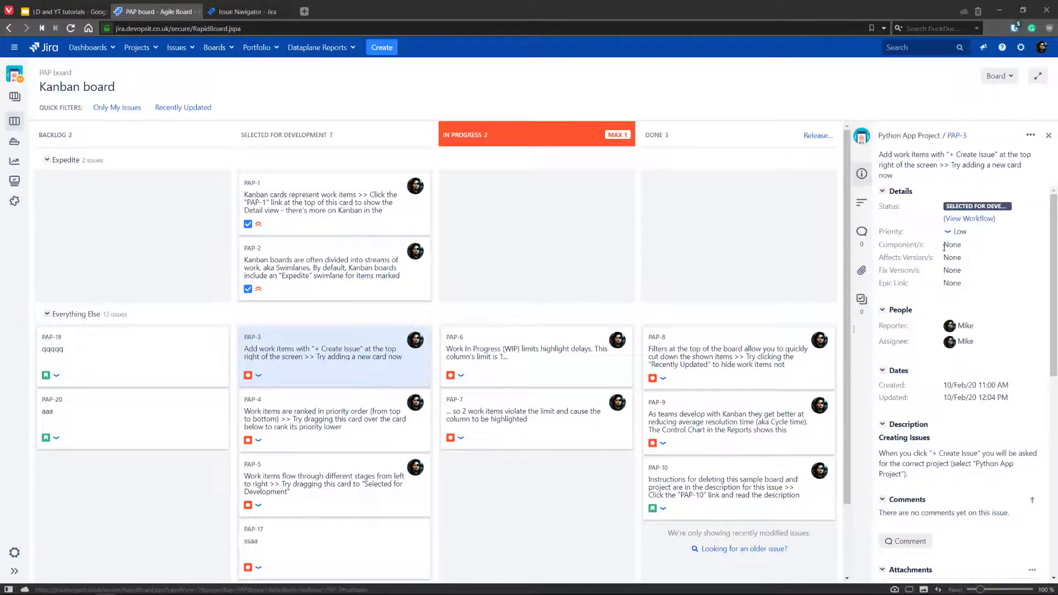
click(309, 413)
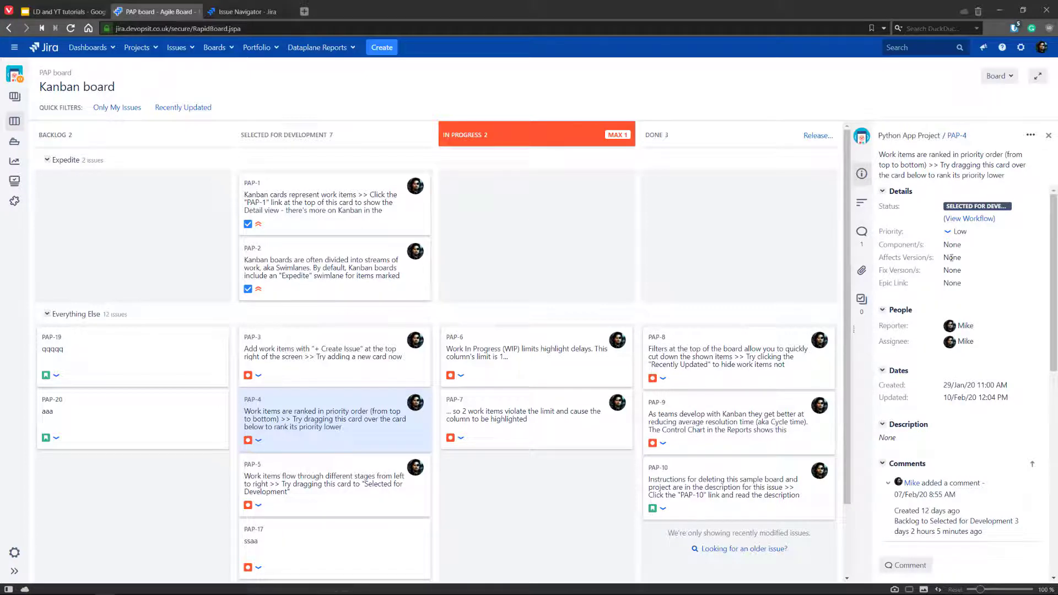
scroll(269, 463, down, 2)
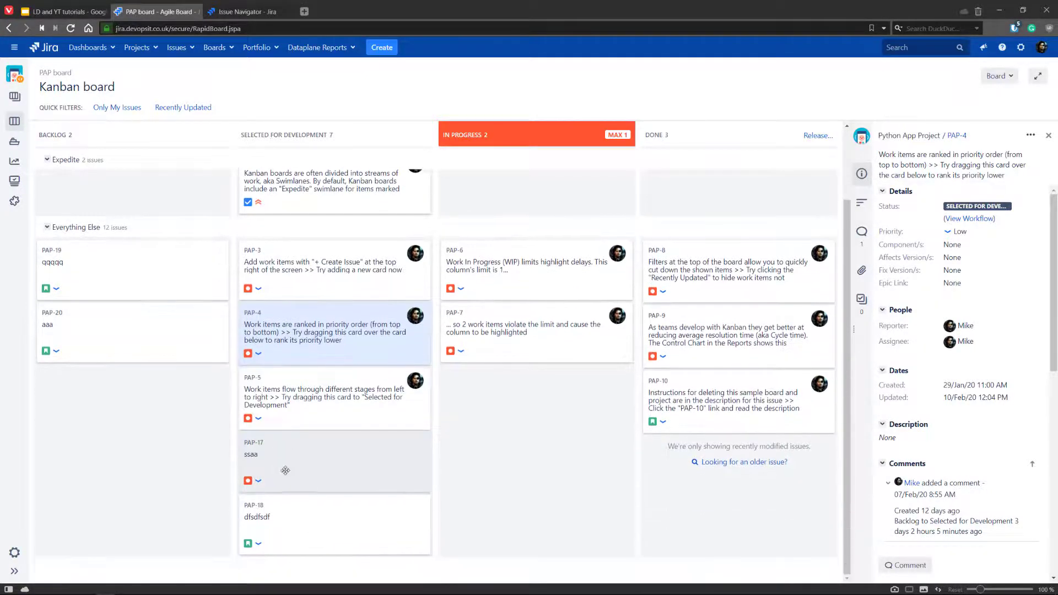
click(322, 505)
click(956, 223)
click(1029, 224)
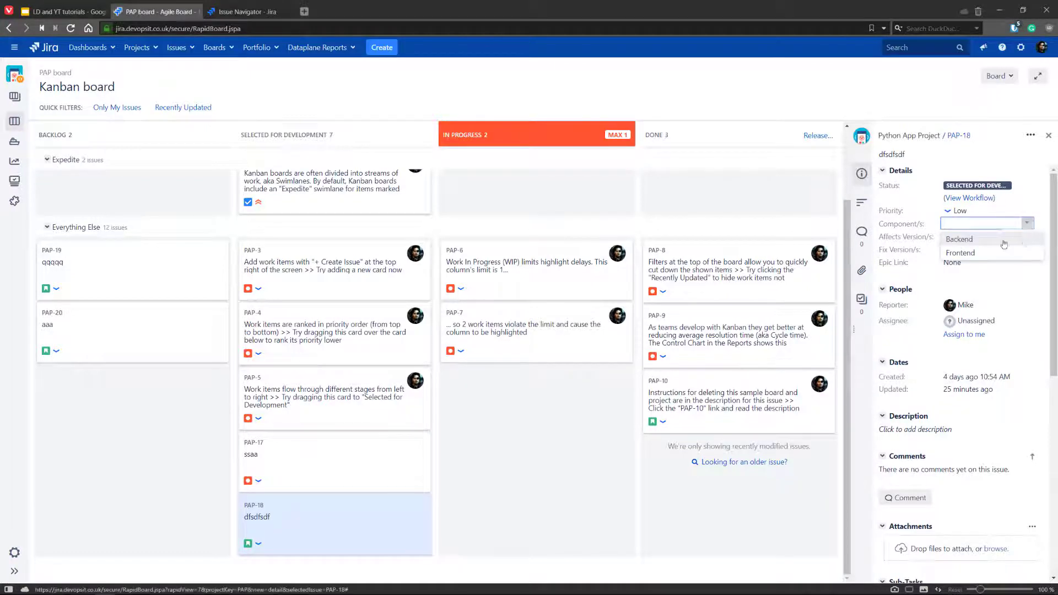
click(962, 252)
click(987, 244)
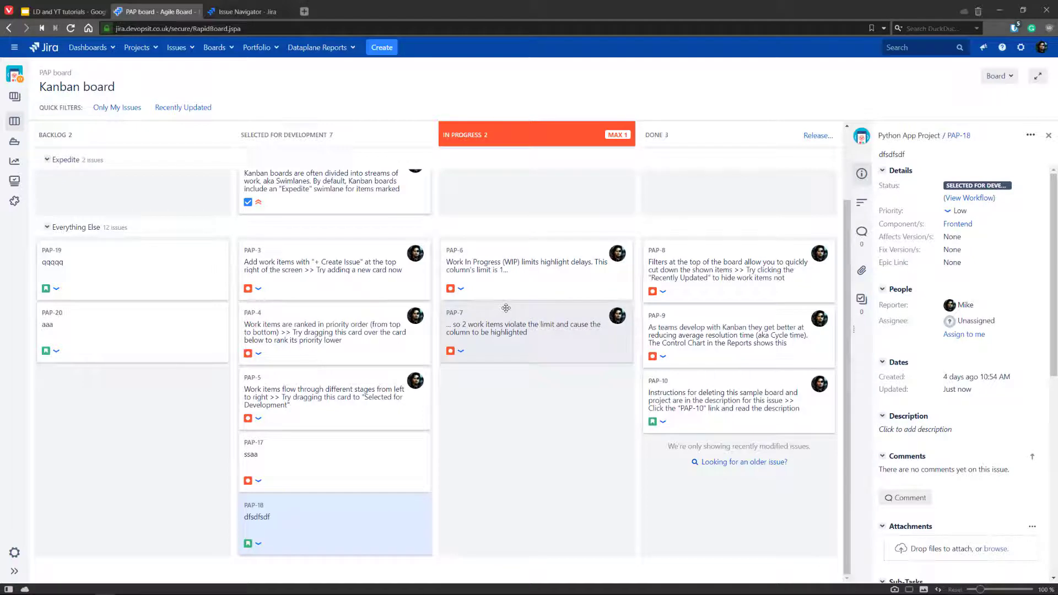
Open the project's Components page and list the issues that use the Backend component.
click(22, 205)
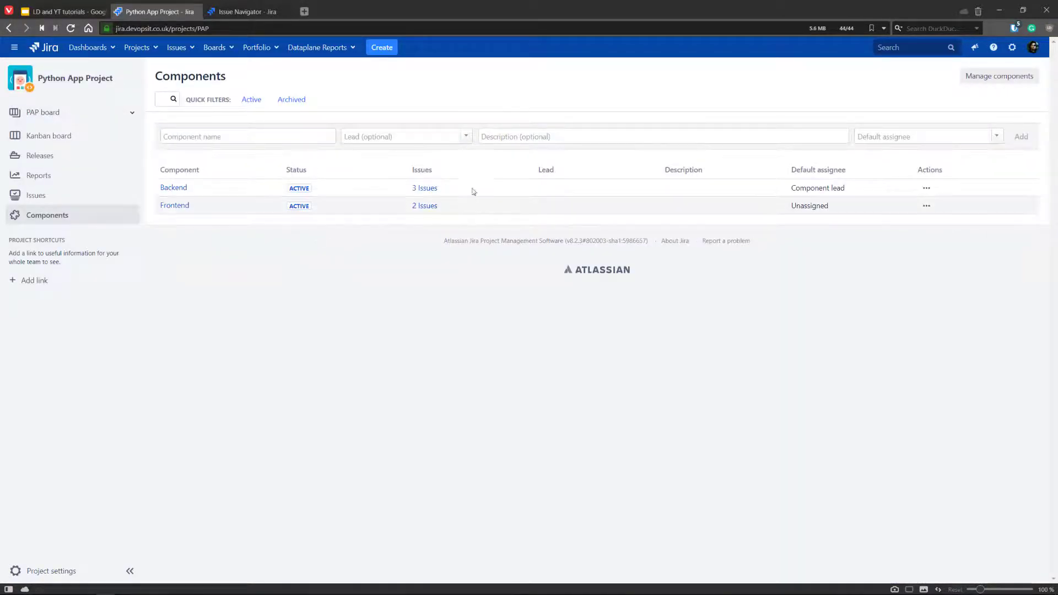
click(428, 193)
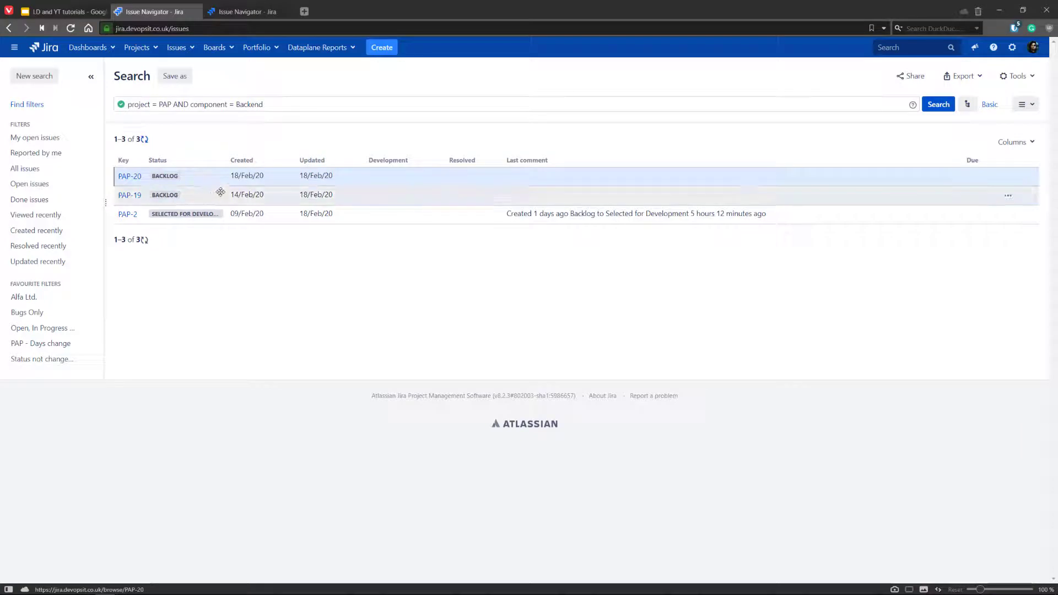
click(91, 77)
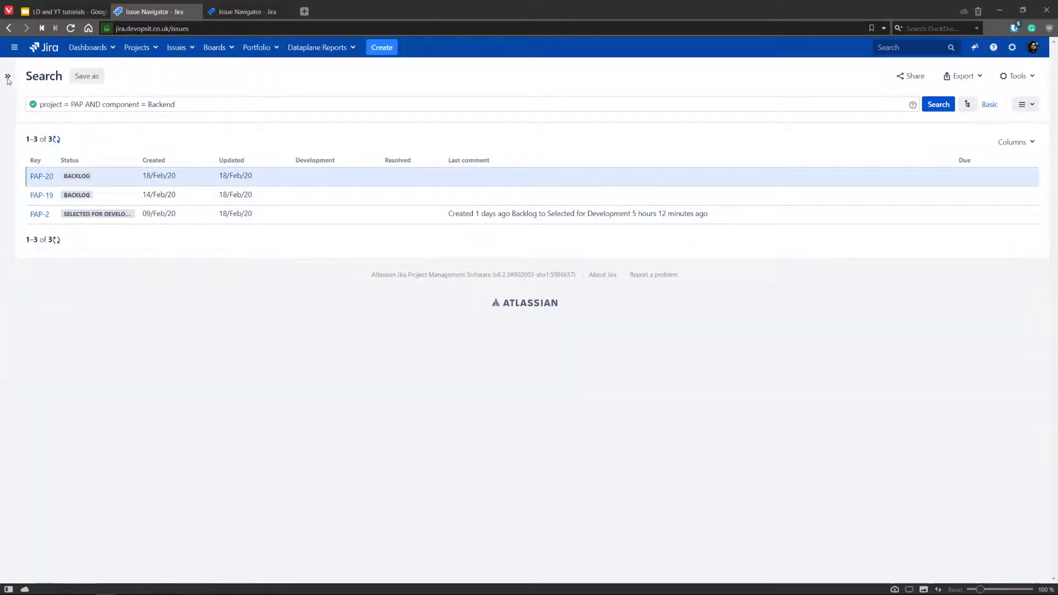
mouse_move(23, 77)
click(91, 77)
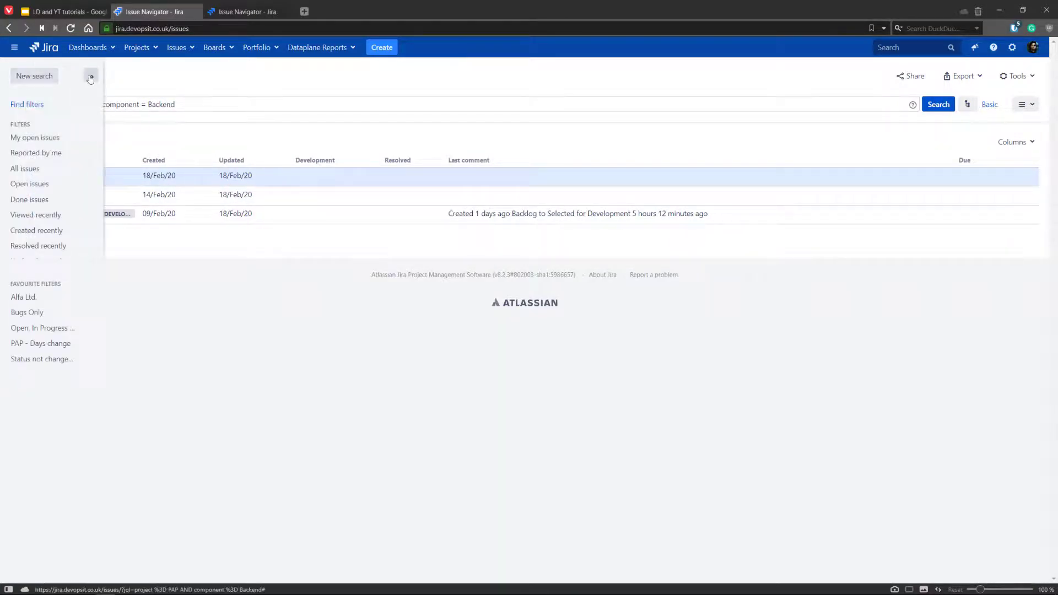
Return to the Python App Project and open the Quick Filters configuration of its Kanban board.
click(178, 47)
mouse_move(149, 52)
click(141, 83)
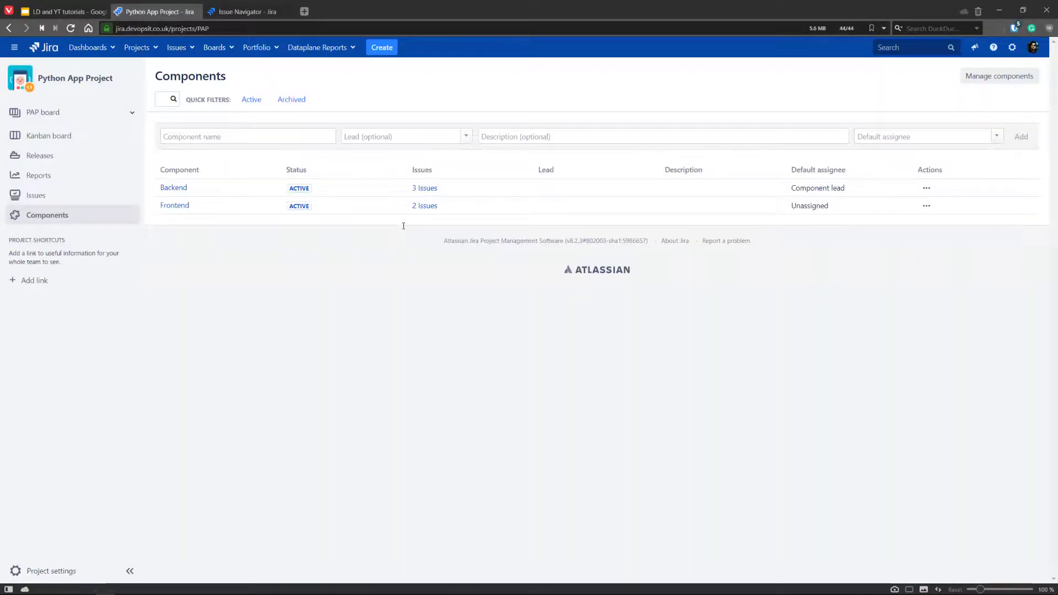
click(81, 136)
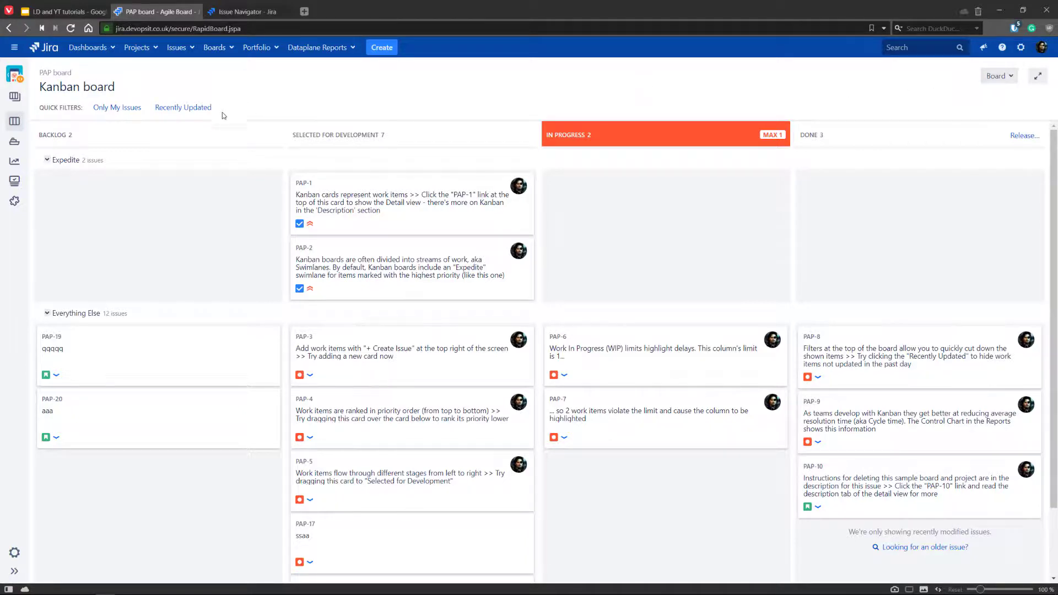
click(999, 76)
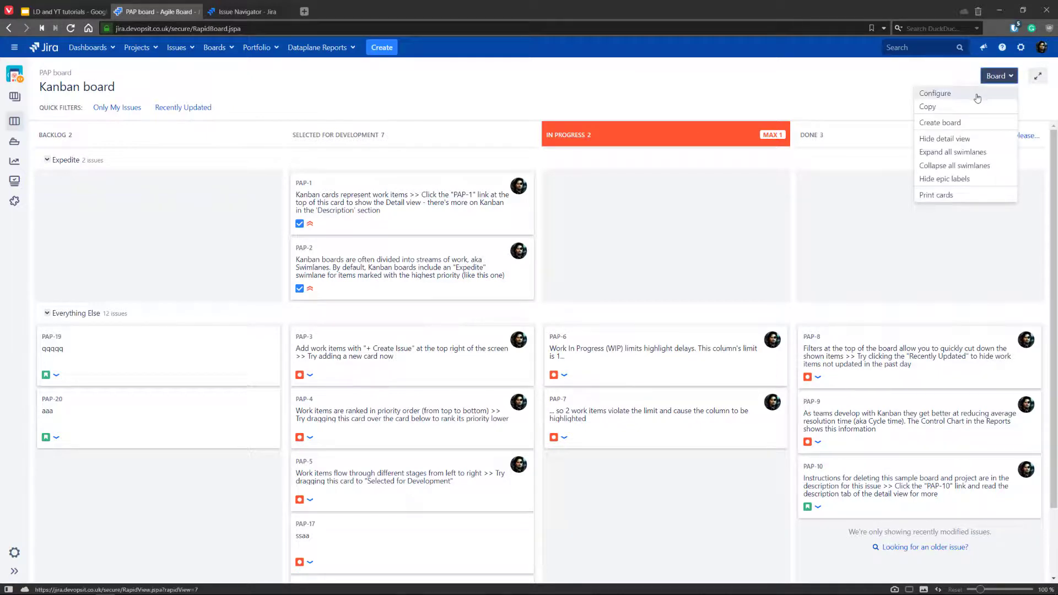
click(949, 95)
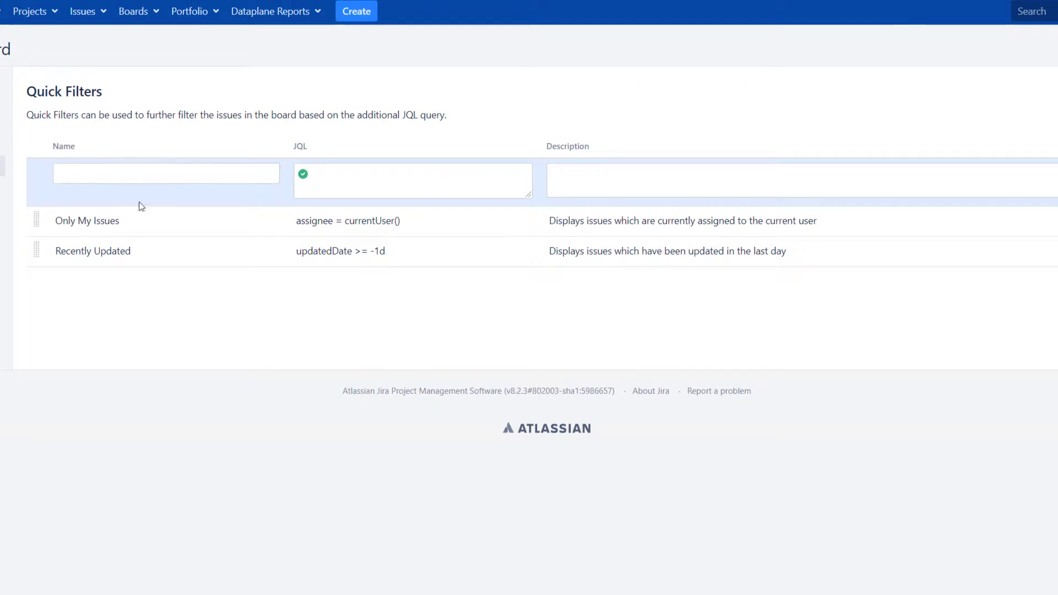
Add a quick filter named Backend with the JQL query component = Backend.
click(145, 173)
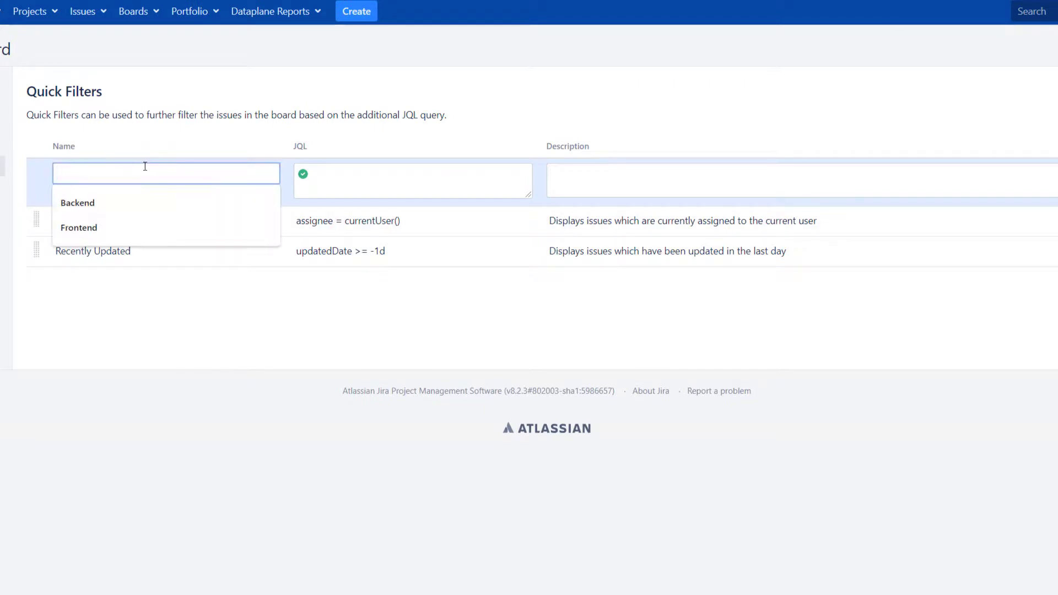
click(107, 204)
click(388, 173)
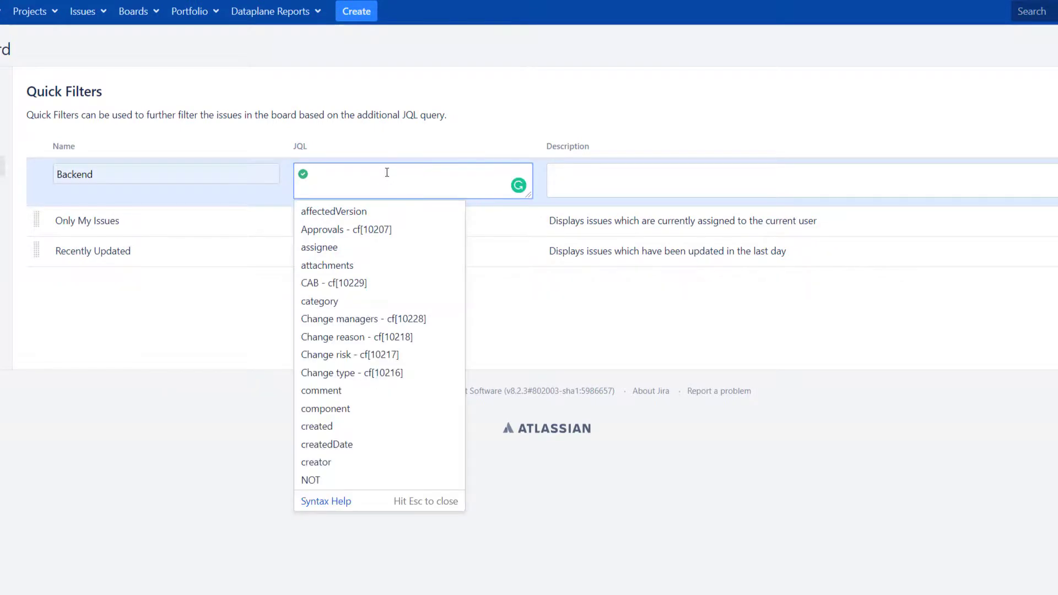
text(c)
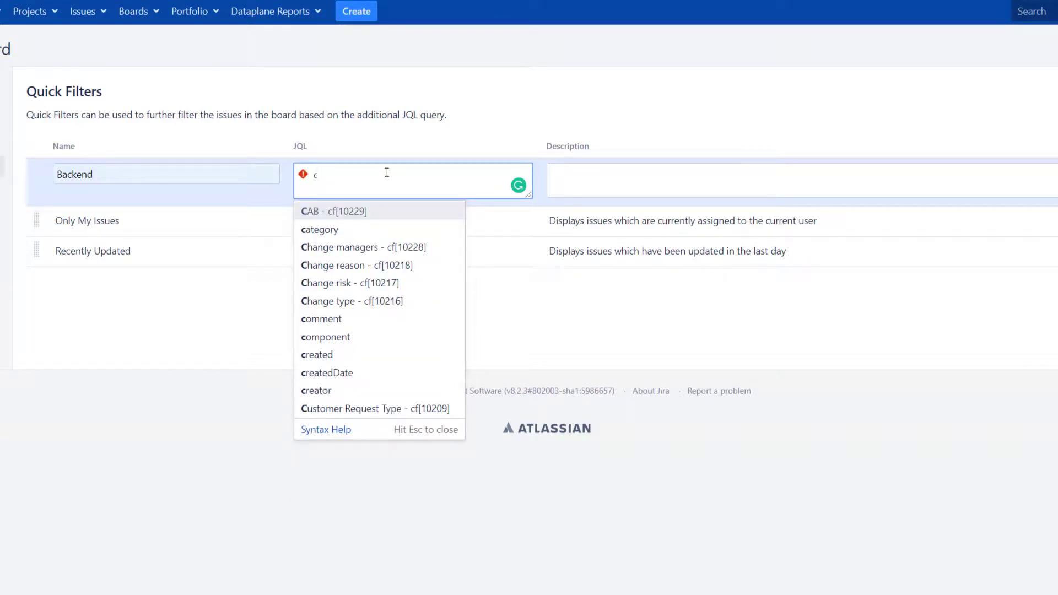
text(om)
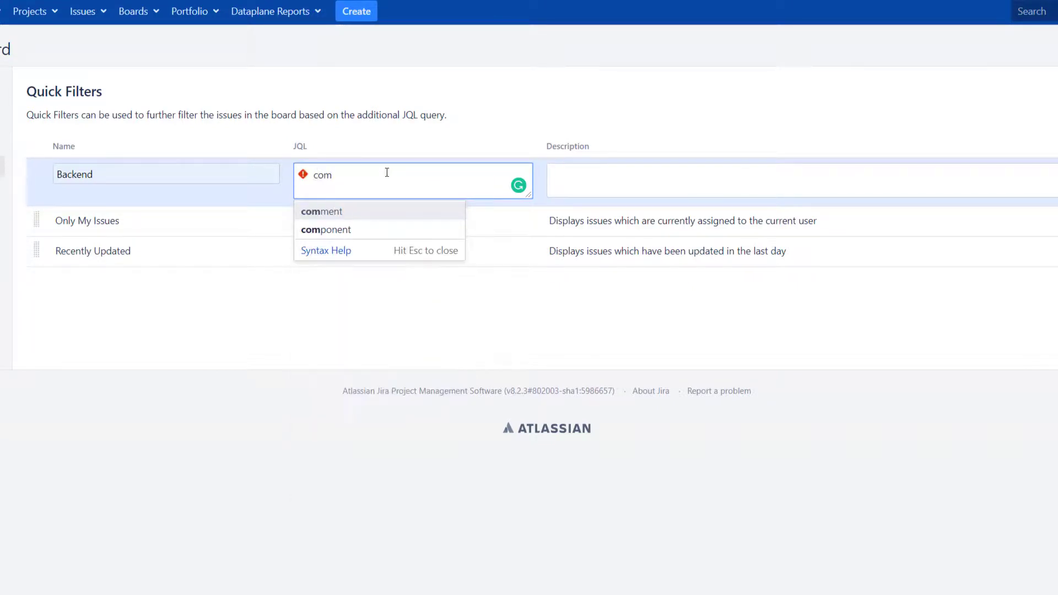
click(354, 231)
click(343, 211)
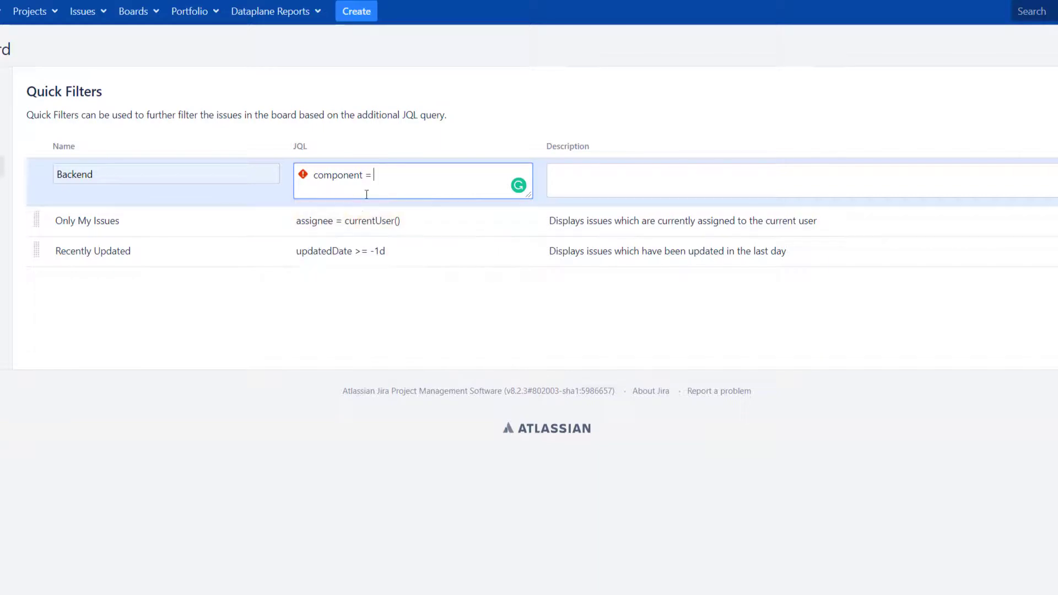
text(b)
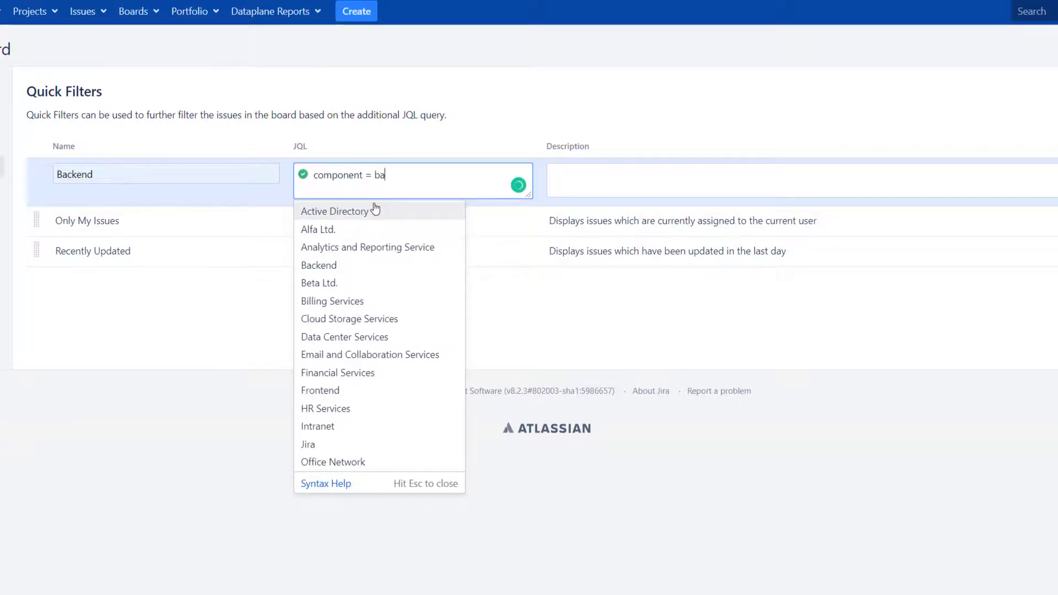
text(a)
click(350, 214)
click(603, 174)
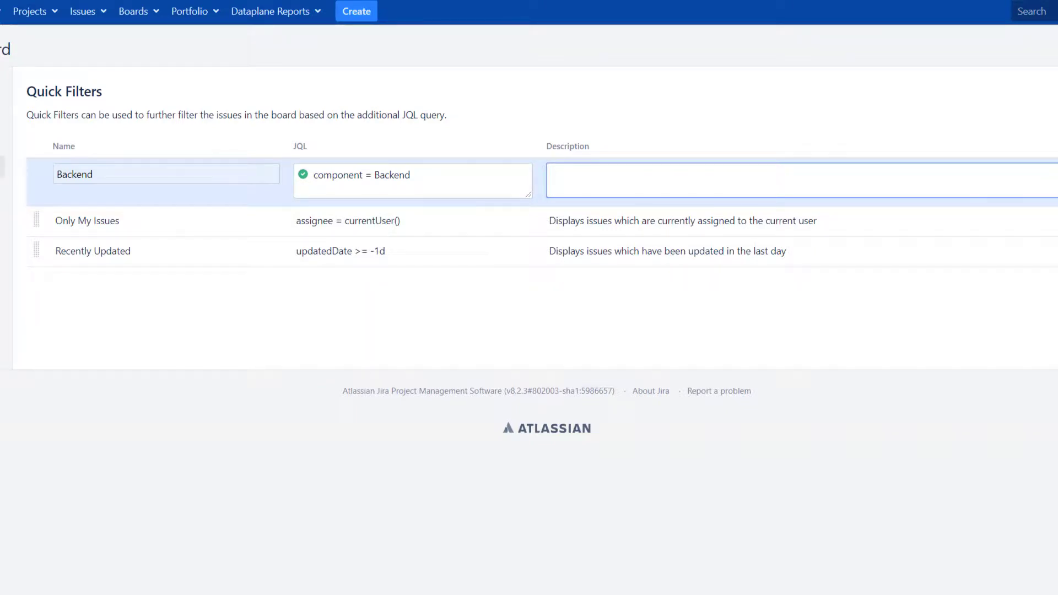
key(Return)
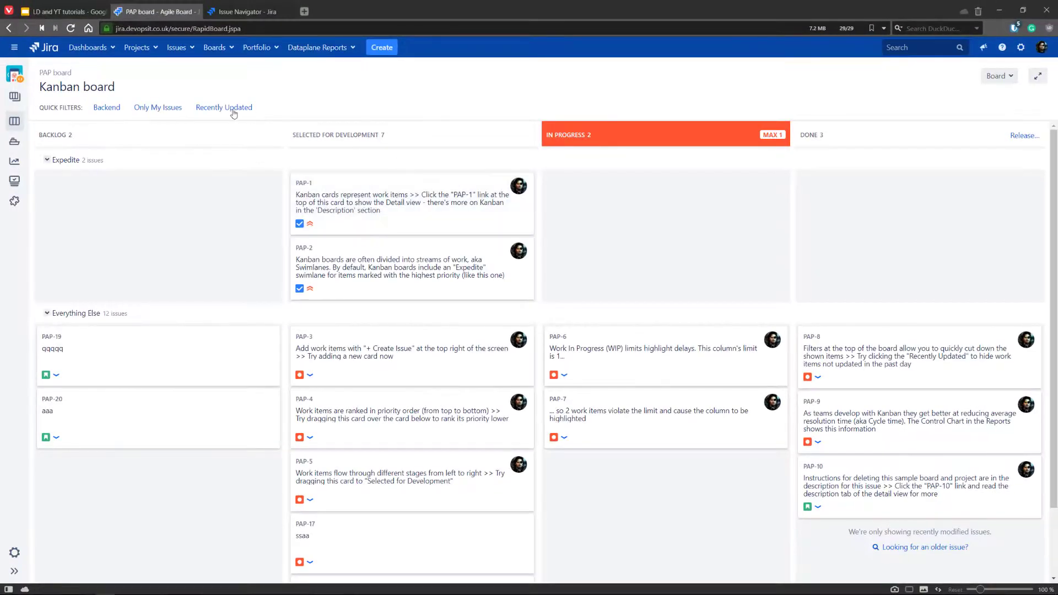
Filter the Kanban board with the Backend quick filter.
click(110, 110)
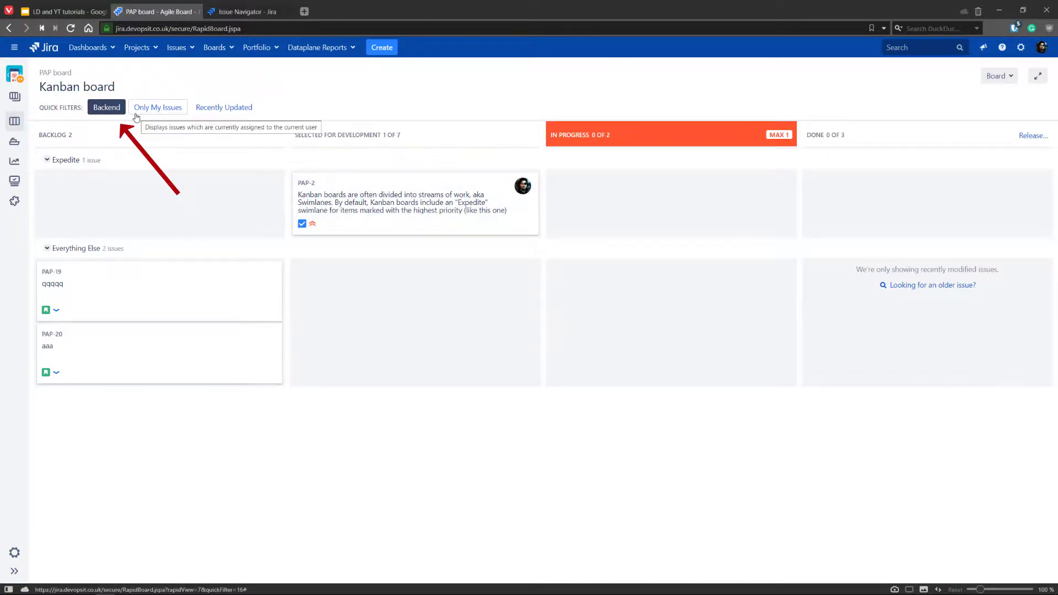
click(104, 113)
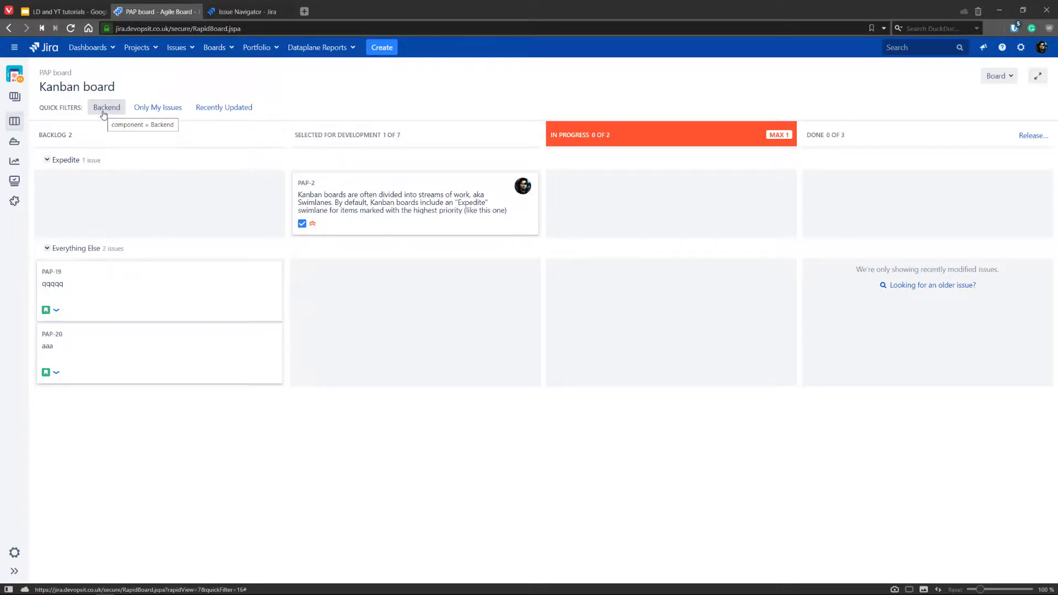
click(60, 88)
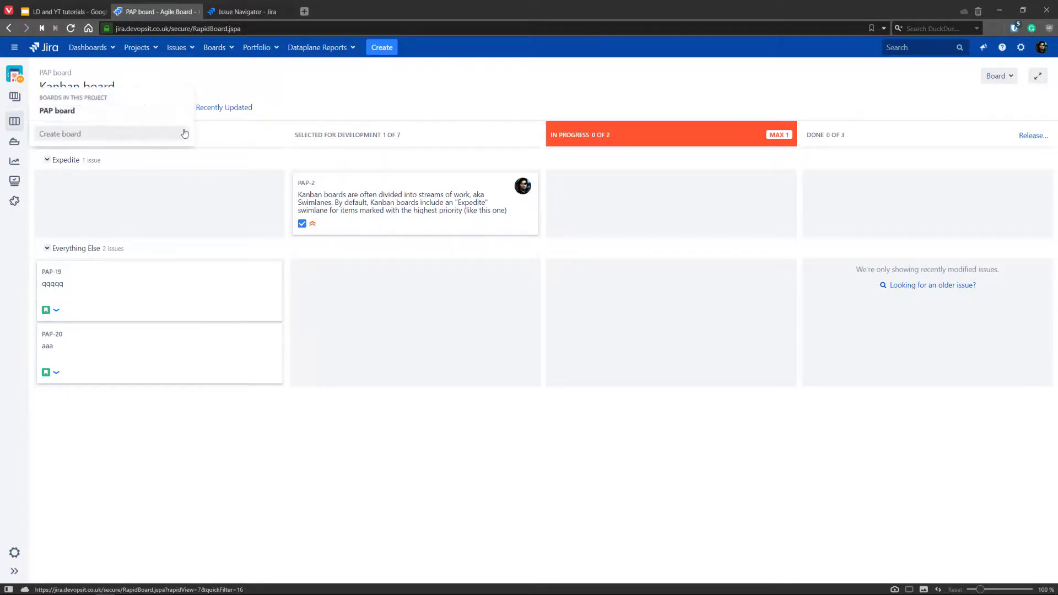
click(347, 99)
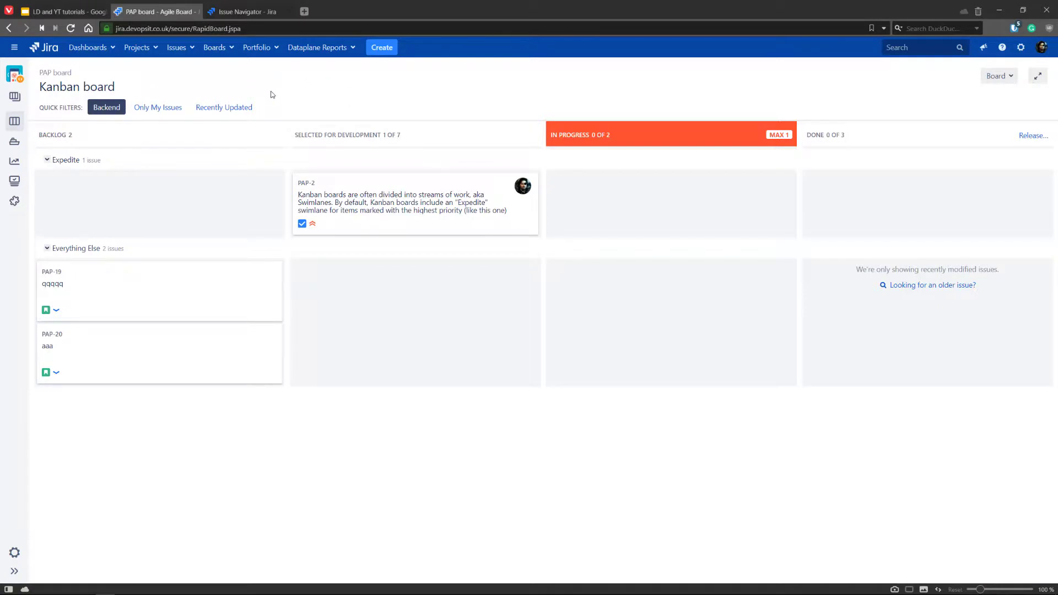
click(216, 49)
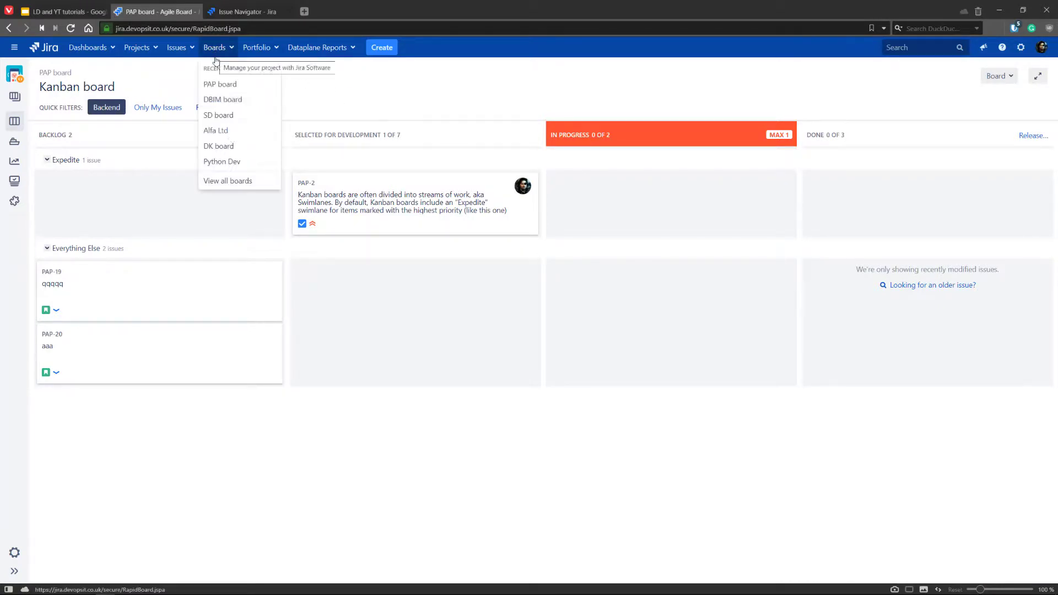
click(395, 92)
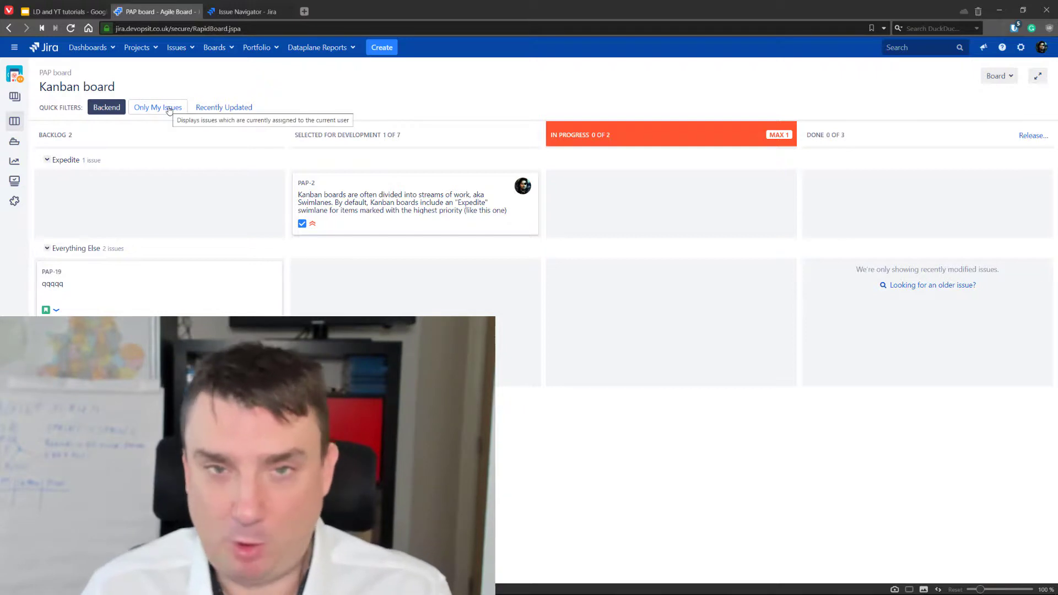
click(93, 111)
click(93, 111)
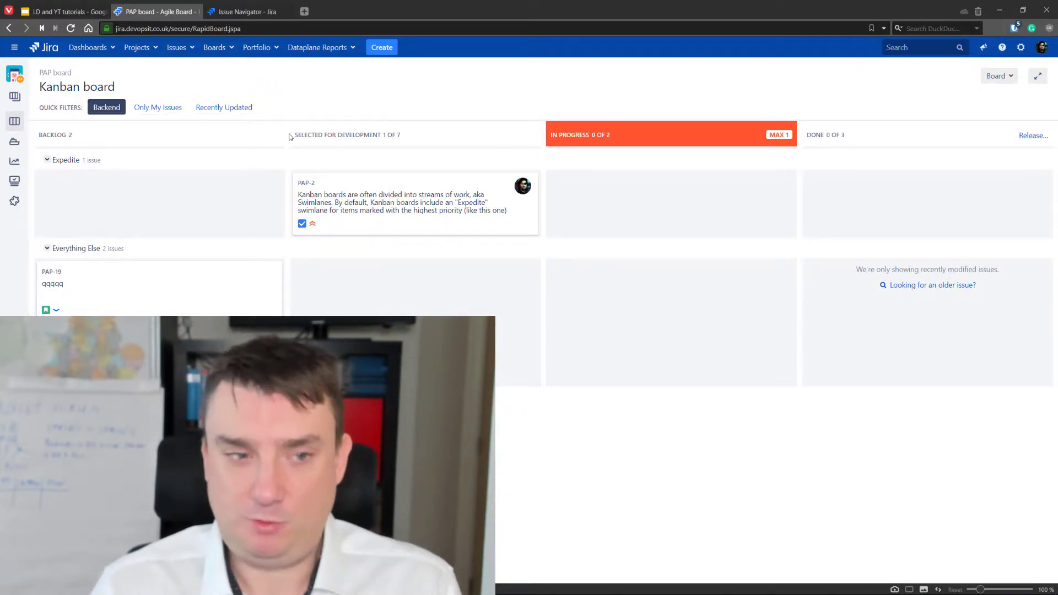